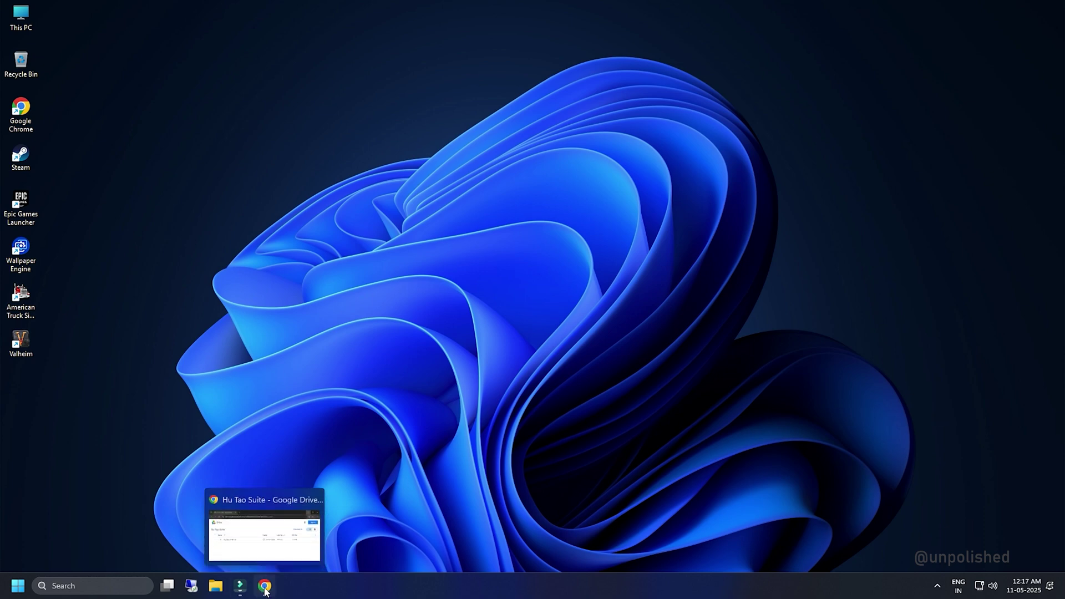
# Step: Download Hu_Tao_1.0.zip (19.5 MB) to Downloads, keeping it despite the suspicious-file warning
pyautogui.click(238, 588)
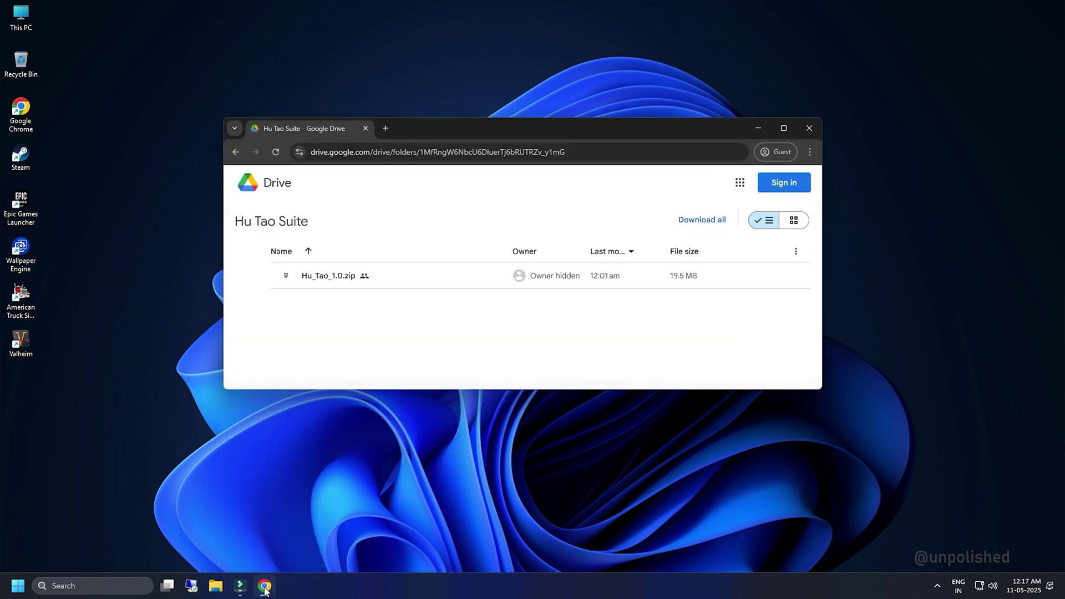
pyautogui.moveTo(398, 274)
pyautogui.click(747, 281)
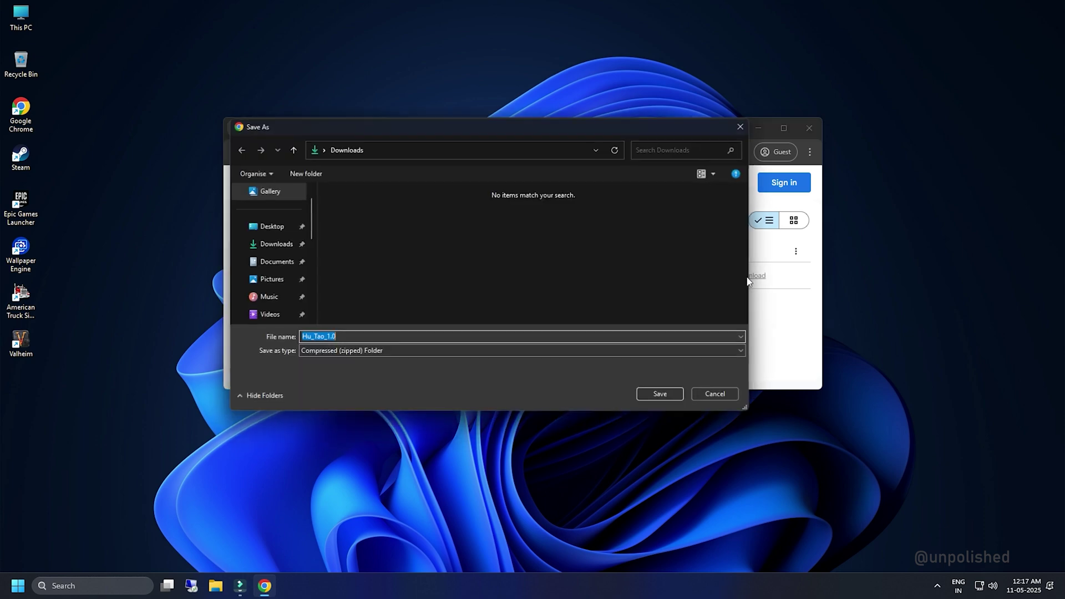
pyautogui.click(405, 337)
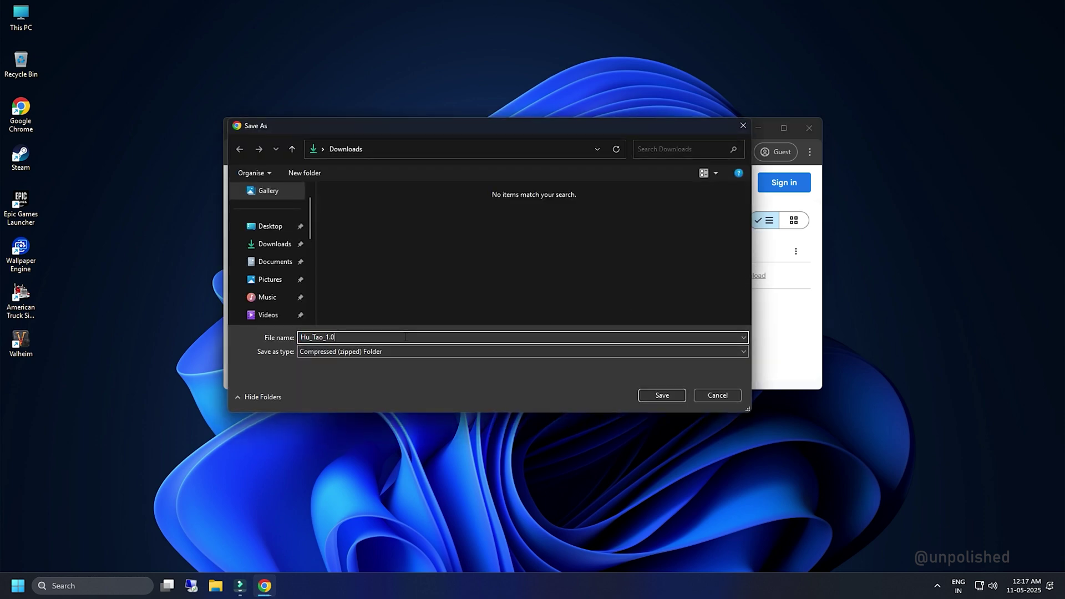
pyautogui.click(663, 395)
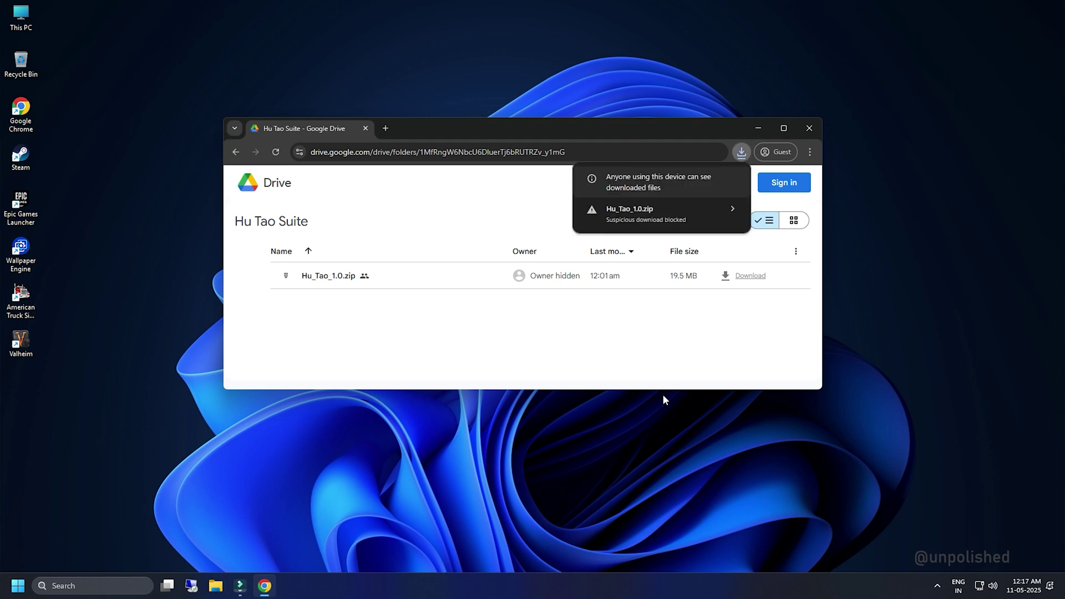
pyautogui.click(733, 214)
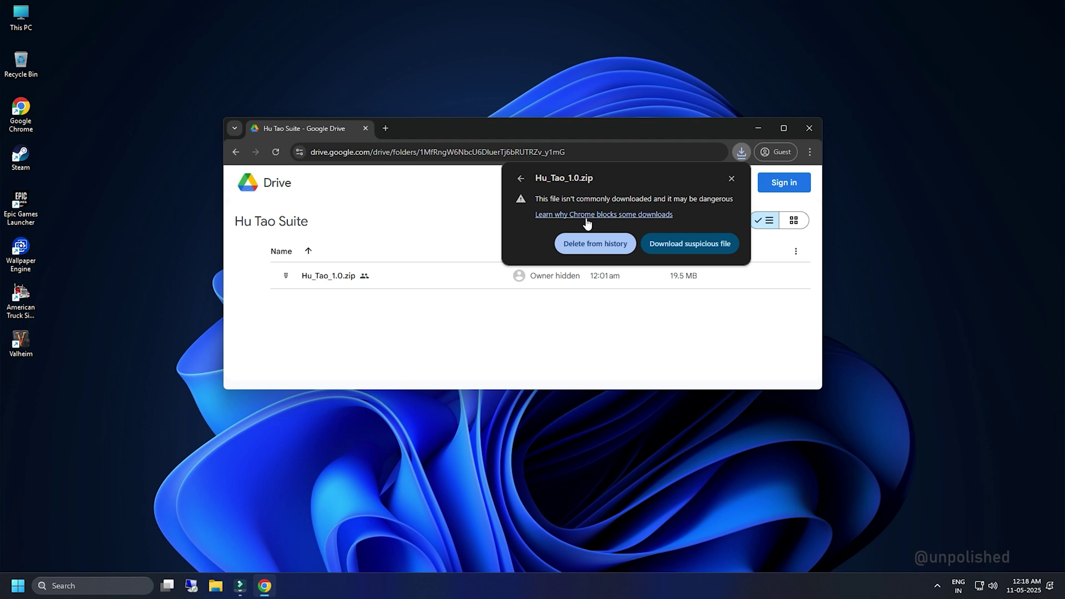
pyautogui.click(703, 245)
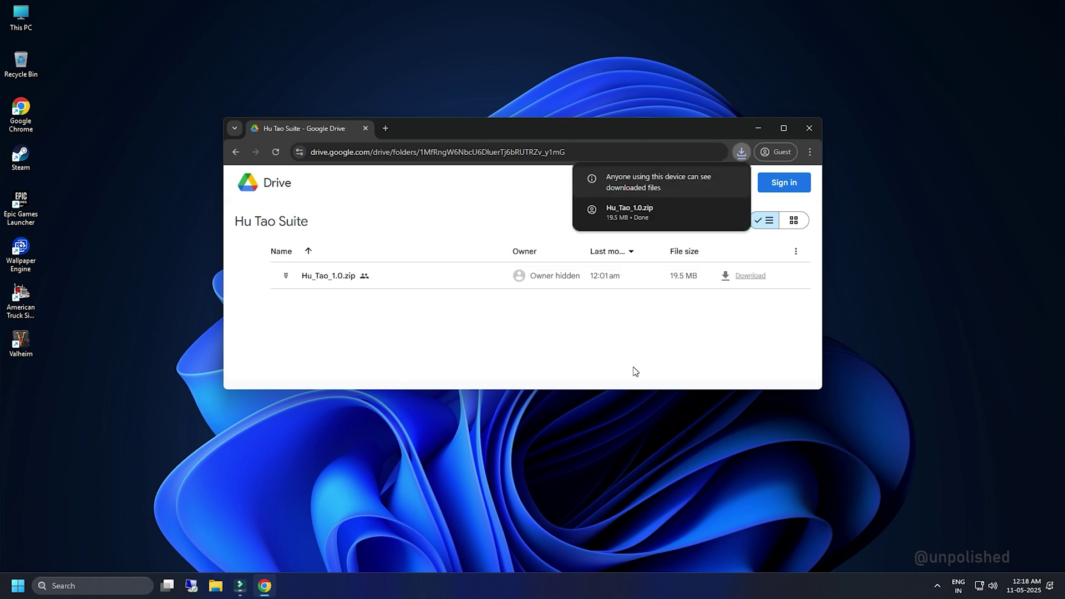
pyautogui.moveTo(640, 212)
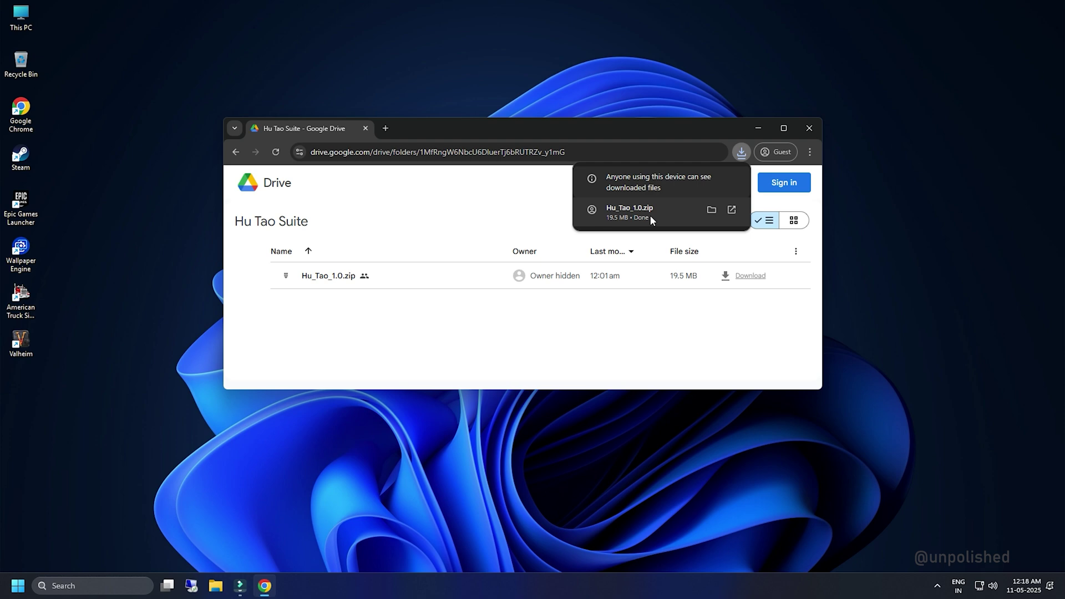
# Step: Extract Hu_Tao_1.0.zip into a Hu_Tao_1.0 folder beside it in Downloads
pyautogui.click(711, 210)
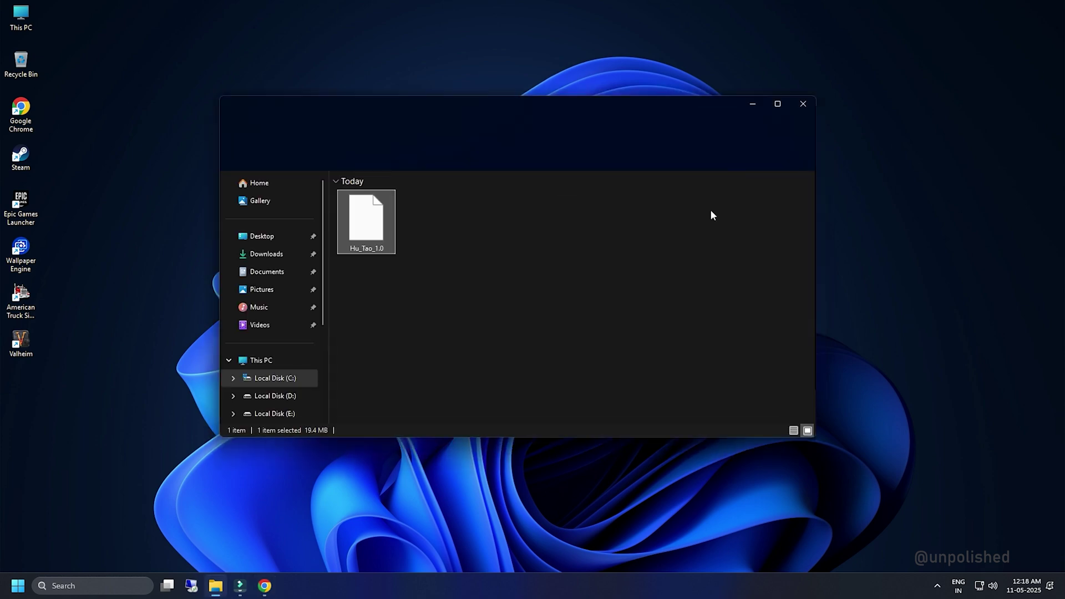
pyautogui.rightClick(366, 218)
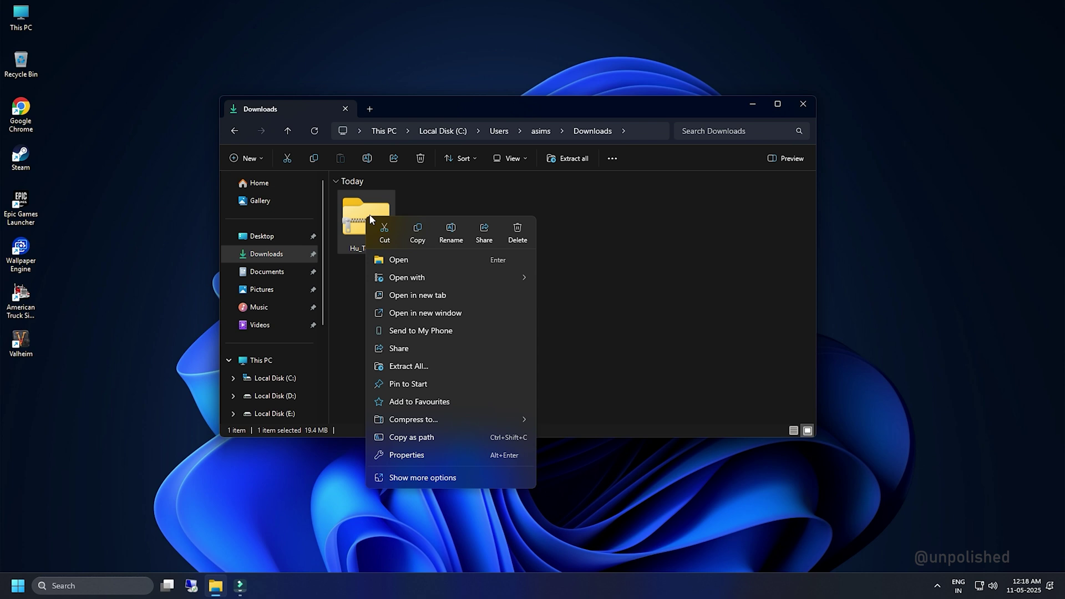
pyautogui.click(437, 368)
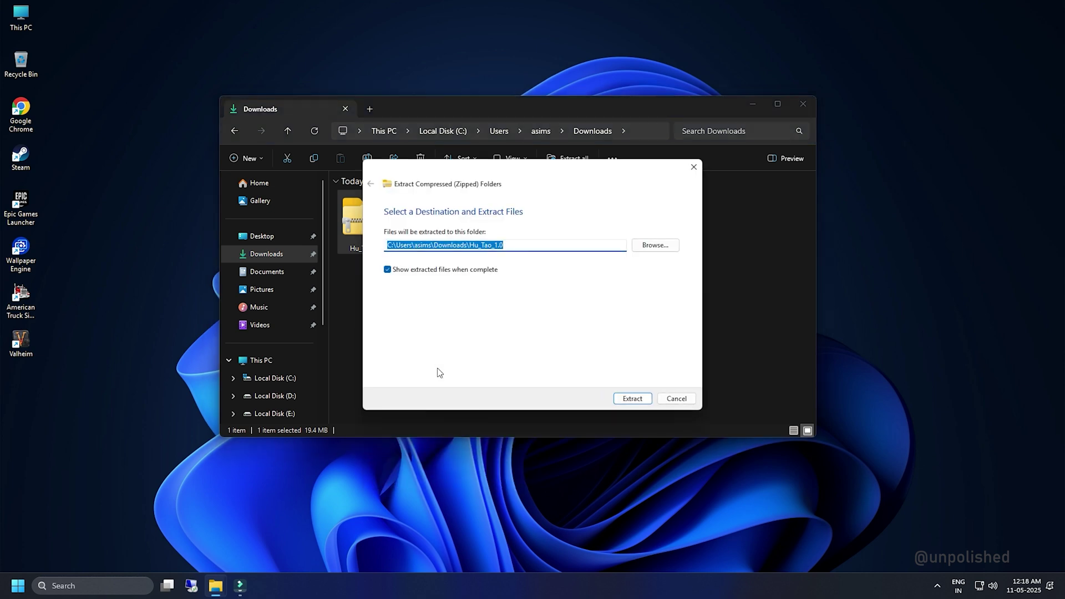
pyautogui.click(633, 399)
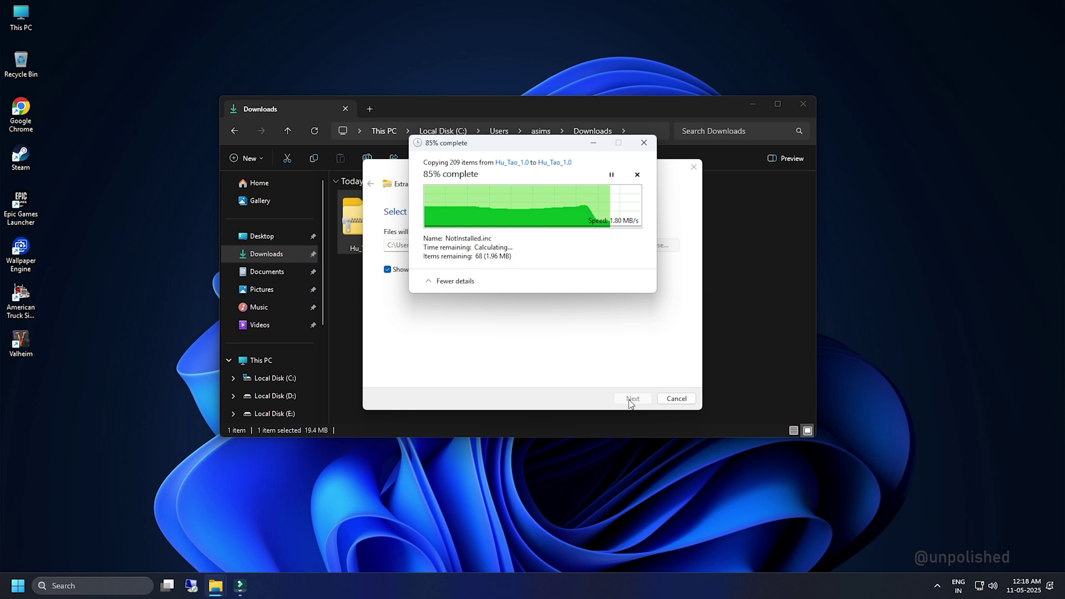
pyautogui.click(437, 232)
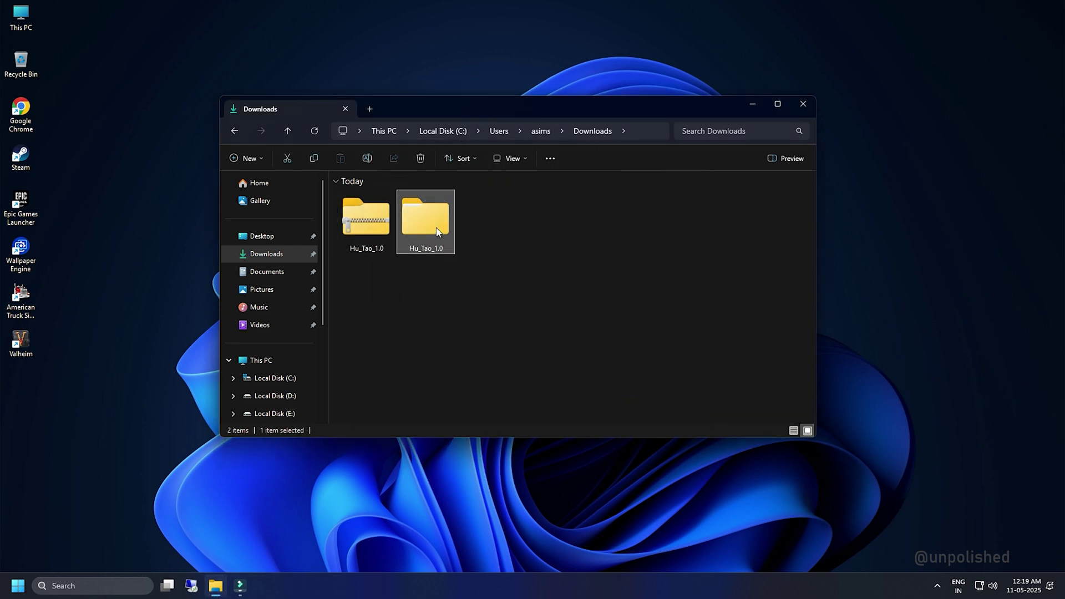
# Step: Set the Wallpaper image in Hu_Tao_1.0\Hu_Tao_1.0 as the desktop background
pyautogui.doubleClick(437, 232)
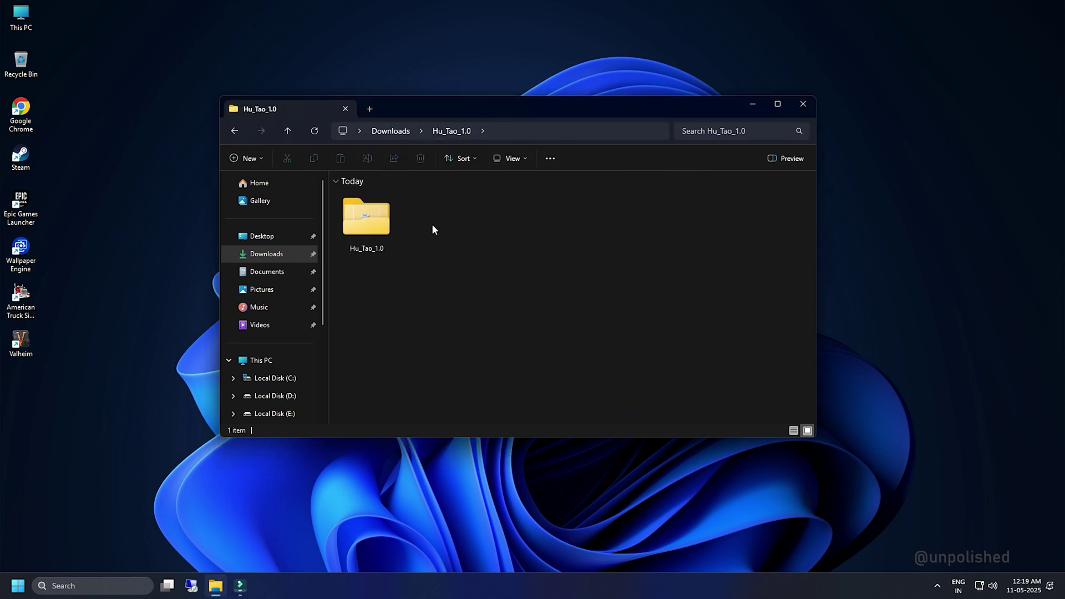
pyautogui.doubleClick(367, 222)
pyautogui.click(554, 237)
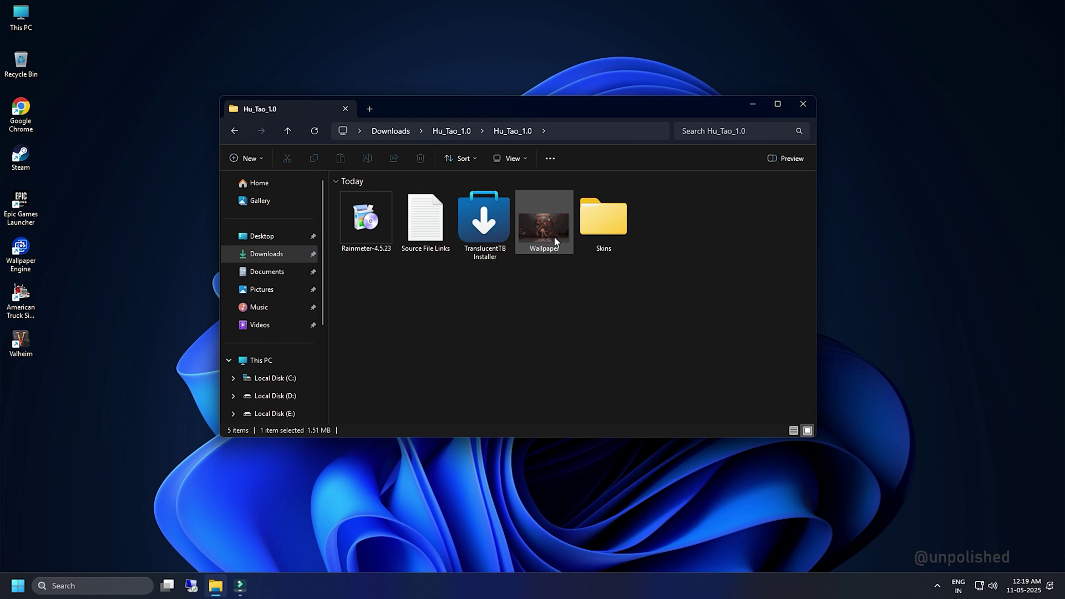
pyautogui.rightClick(550, 232)
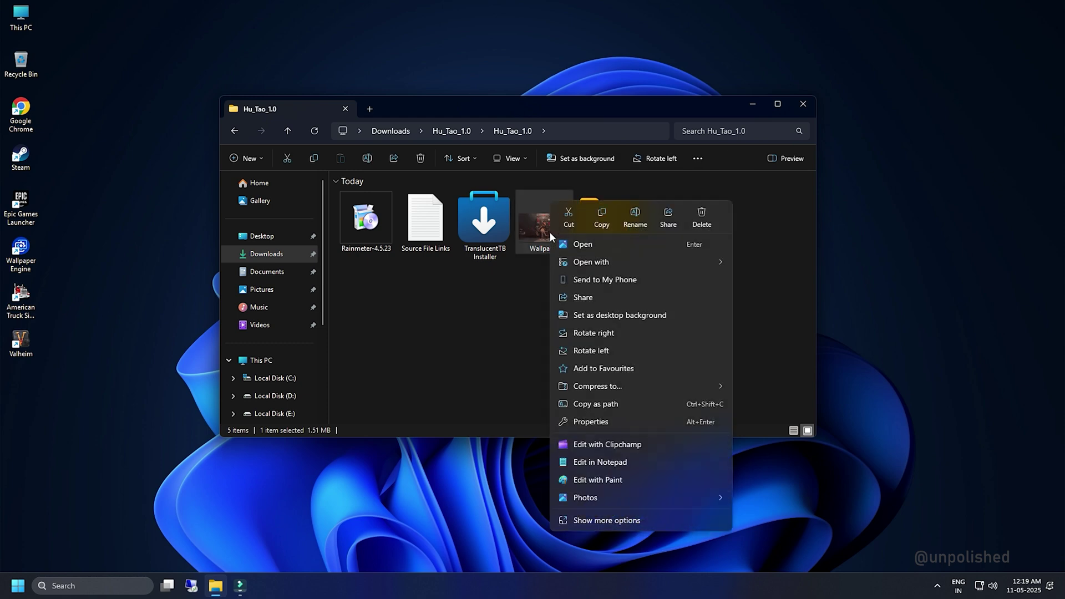
pyautogui.click(597, 317)
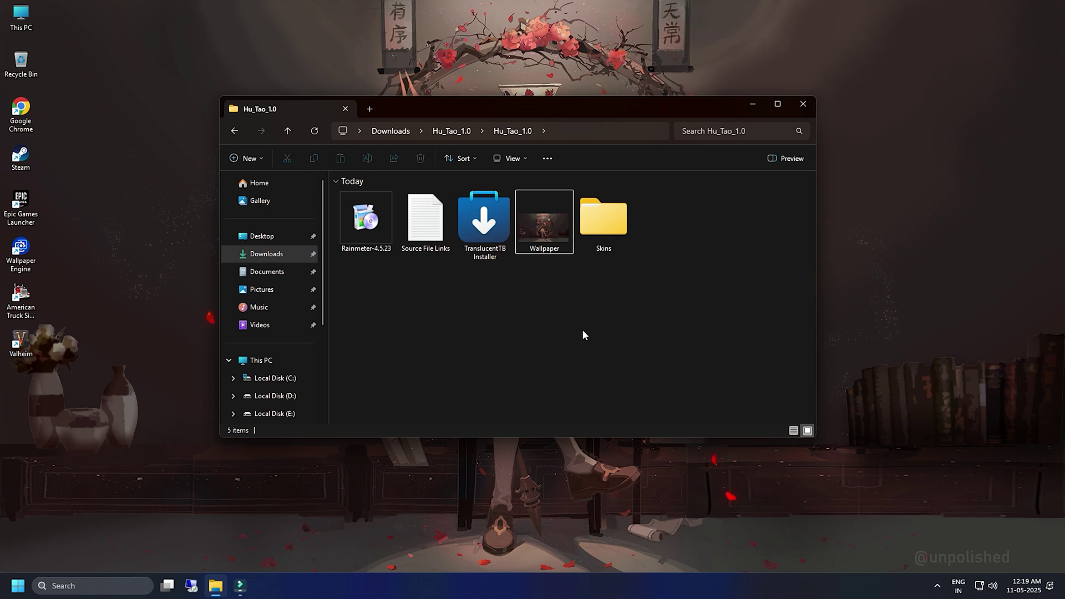
# Step: Install Rainmeter 4.5.23 from the pack using the standard installation
pyautogui.click(373, 232)
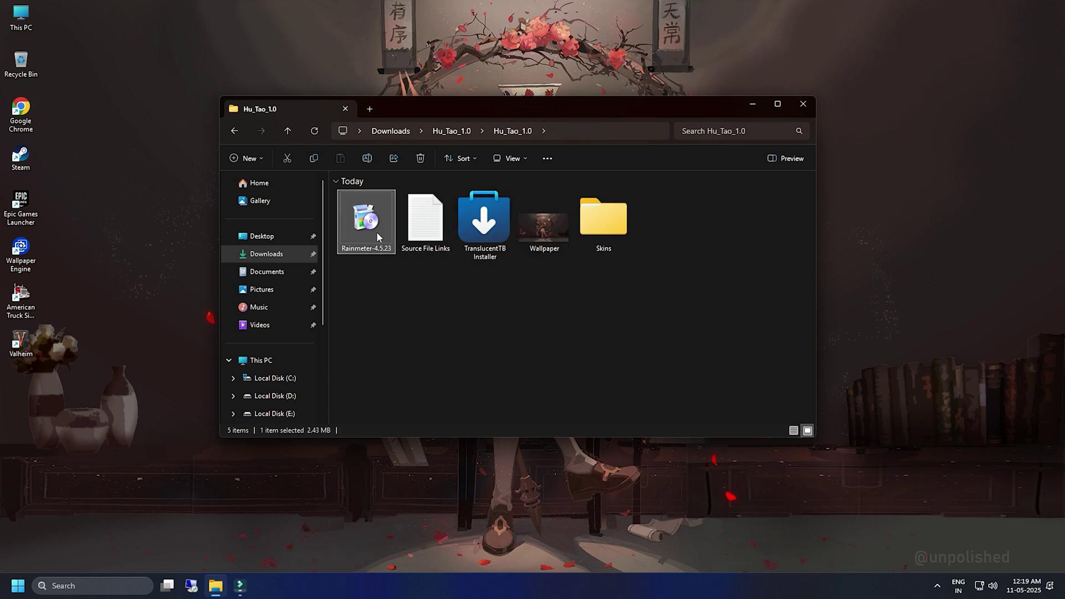
pyautogui.doubleClick(366, 223)
pyautogui.click(533, 318)
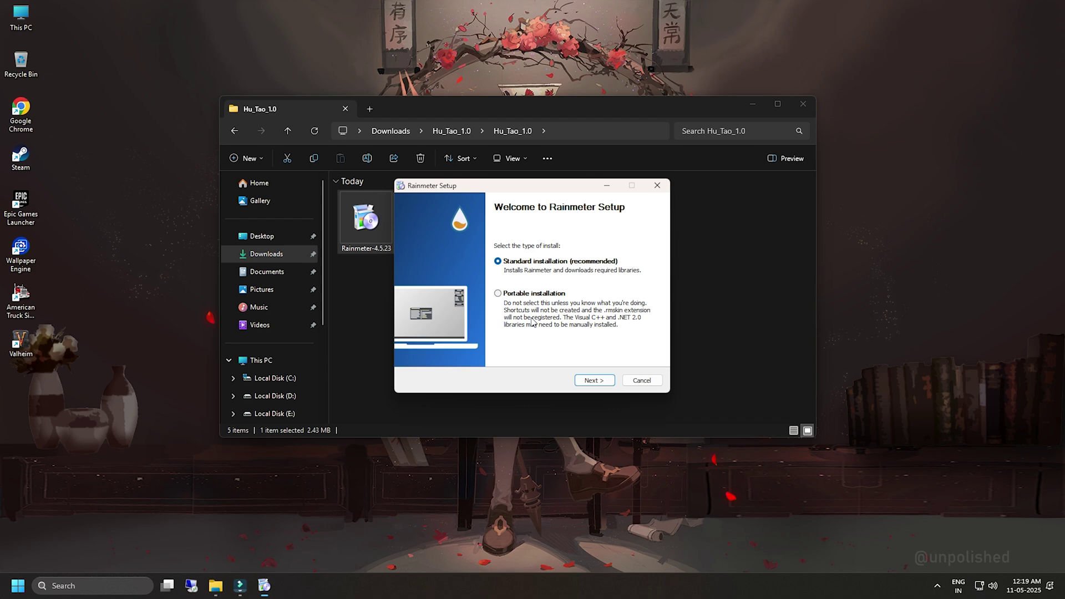
pyautogui.click(590, 380)
pyautogui.click(590, 381)
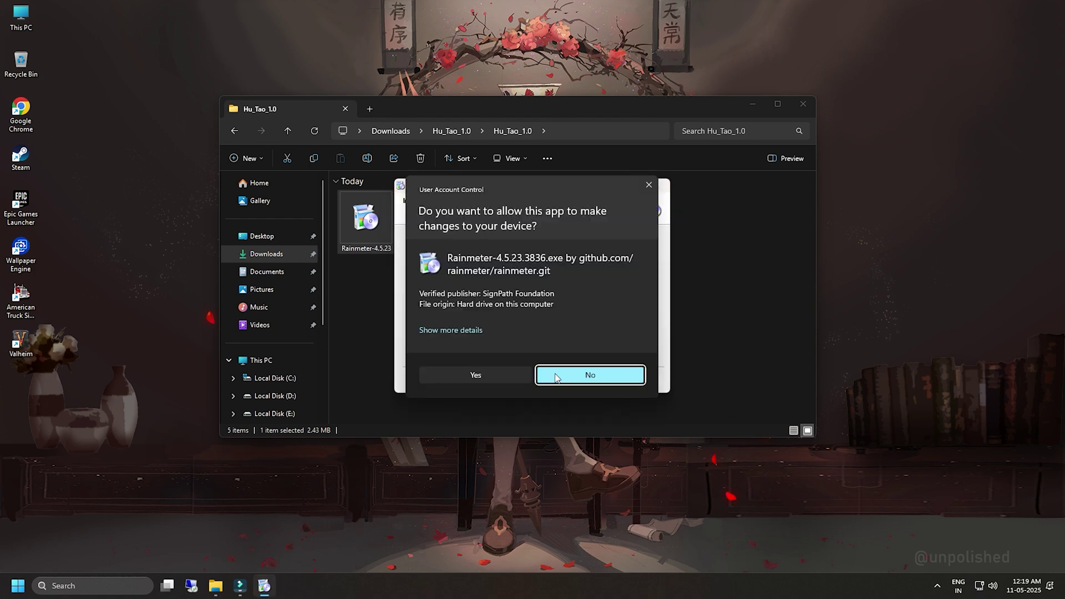
pyautogui.click(556, 373)
pyautogui.click(594, 380)
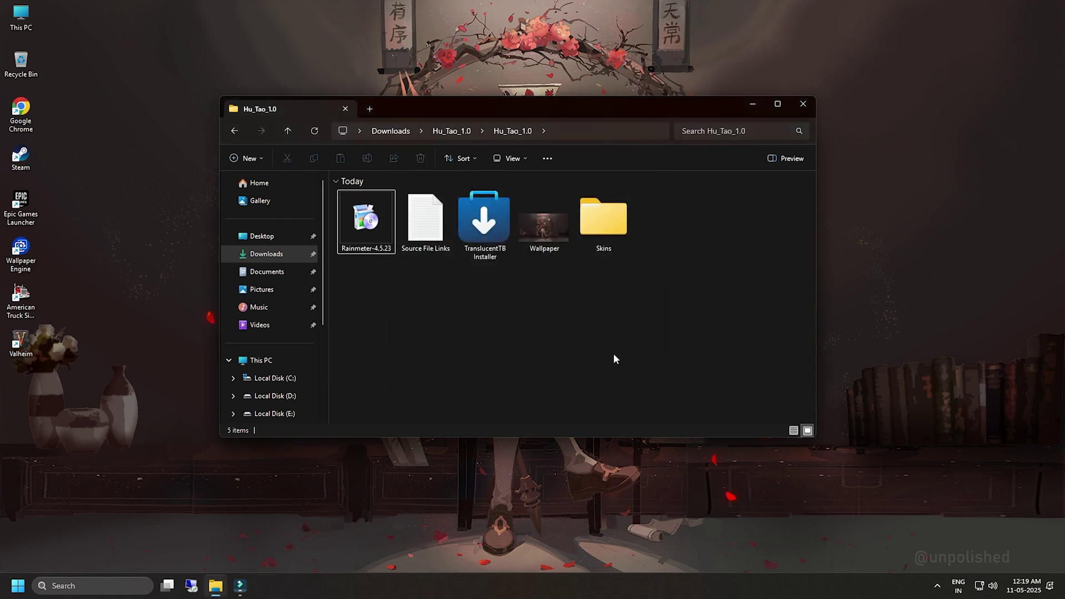
pyautogui.click(483, 219)
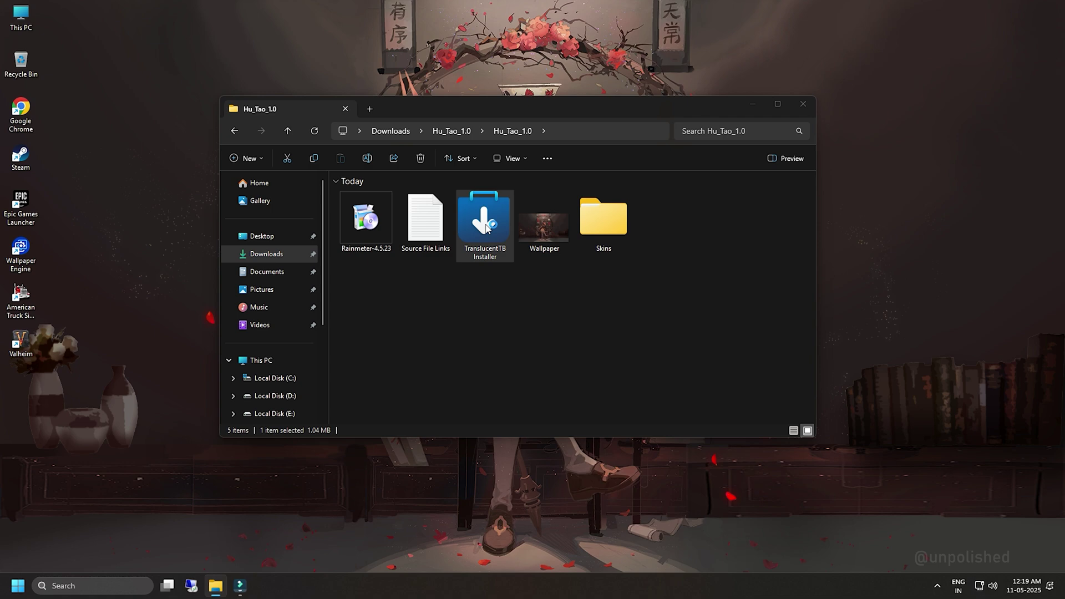
# Step: Launch TranslucentTB from its Microsoft Store page for a translucent taskbar, then close the Store
pyautogui.doubleClick(486, 225)
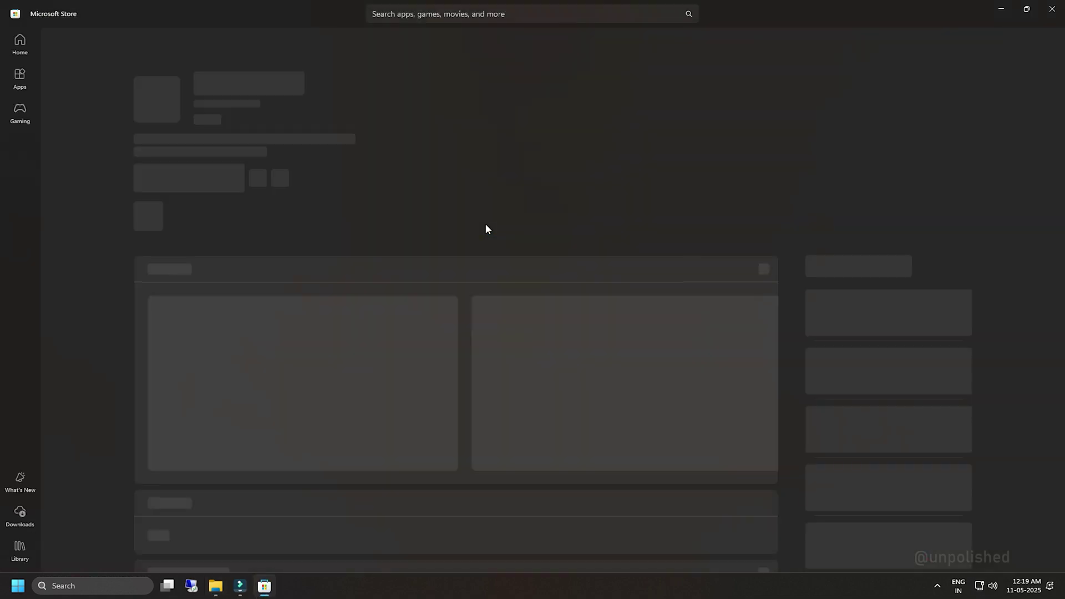
pyautogui.click(187, 175)
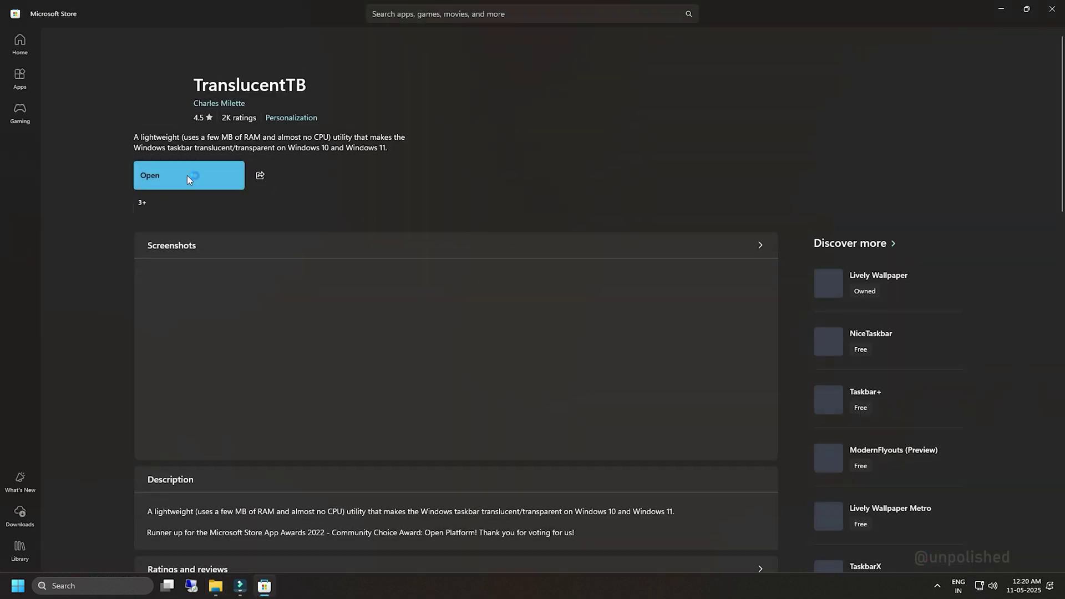
pyautogui.click(1051, 9)
# Step: Copy the Ageo, ASimpleVisualizer2, StraightV1.0 and Top OverLay skin folders from the pack
pyautogui.doubleClick(600, 239)
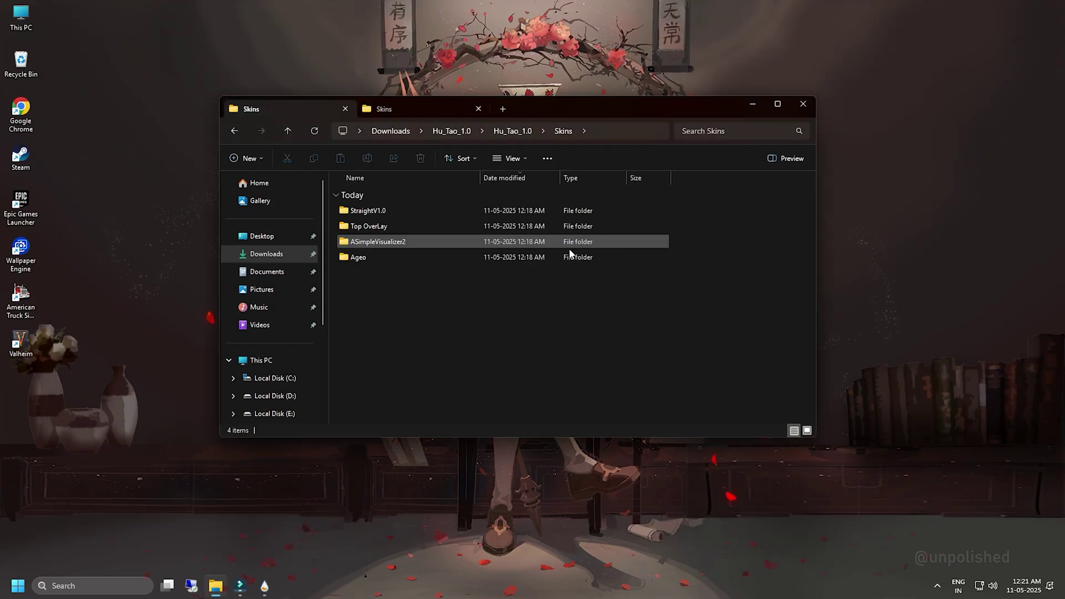
pyautogui.moveTo(375, 277); pyautogui.dragTo(376, 211)
pyautogui.rightClick(377, 212)
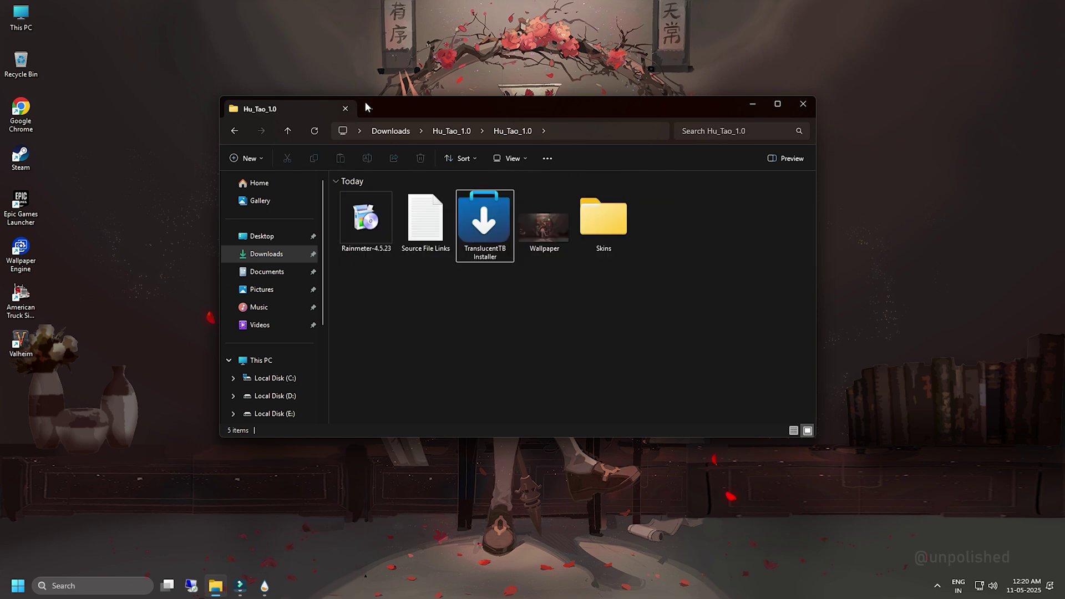
# Step: Delete the default illustro skin from Documents\Rainmeter\Skins in a new tab
pyautogui.click(365, 107)
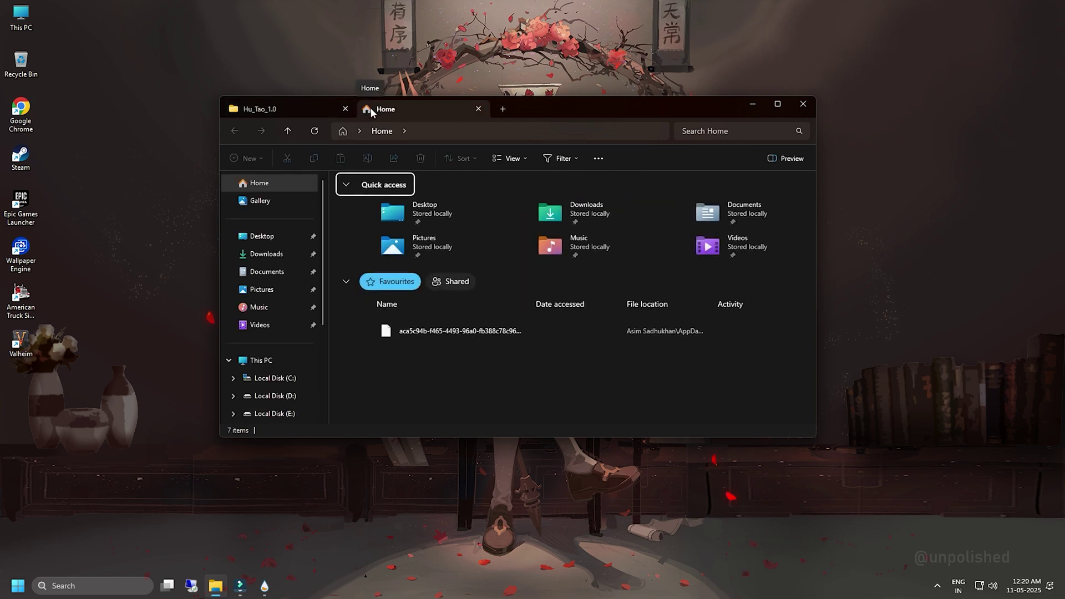
pyautogui.doubleClick(773, 209)
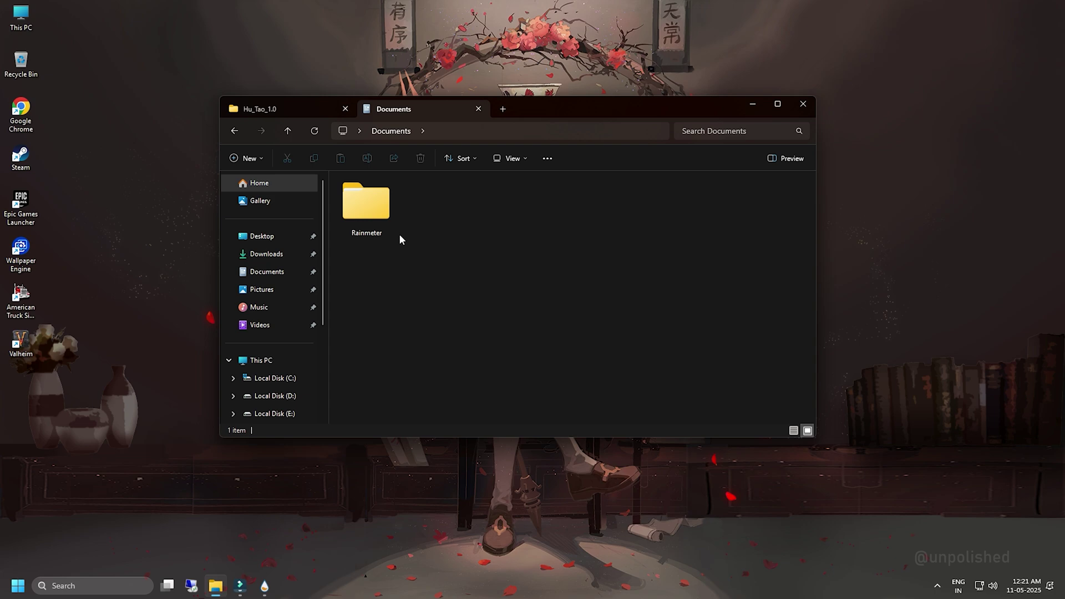
pyautogui.doubleClick(372, 200)
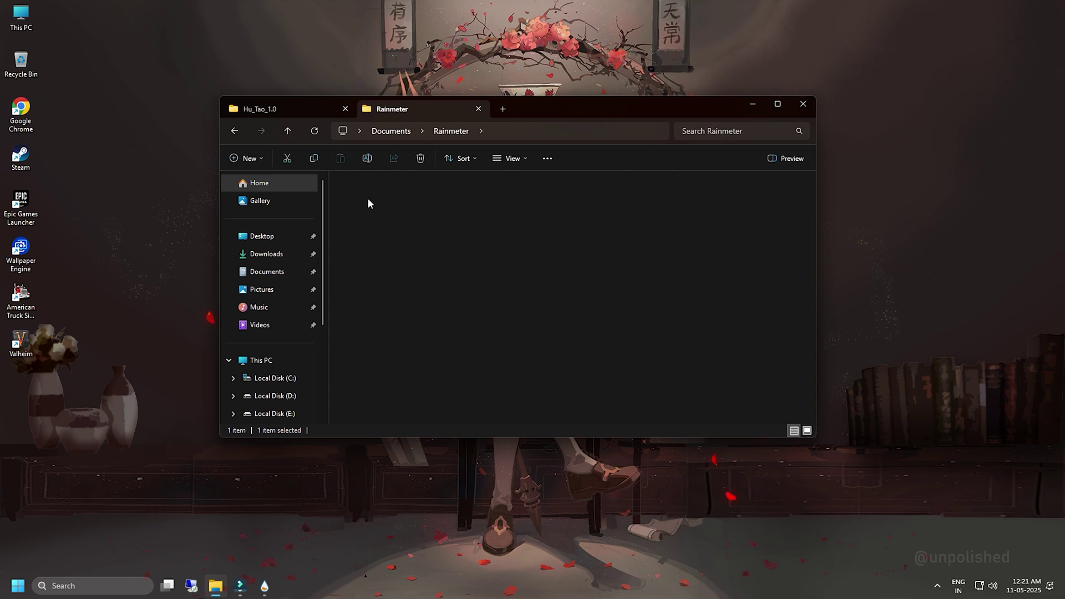
pyautogui.doubleClick(368, 198)
pyautogui.click(375, 212)
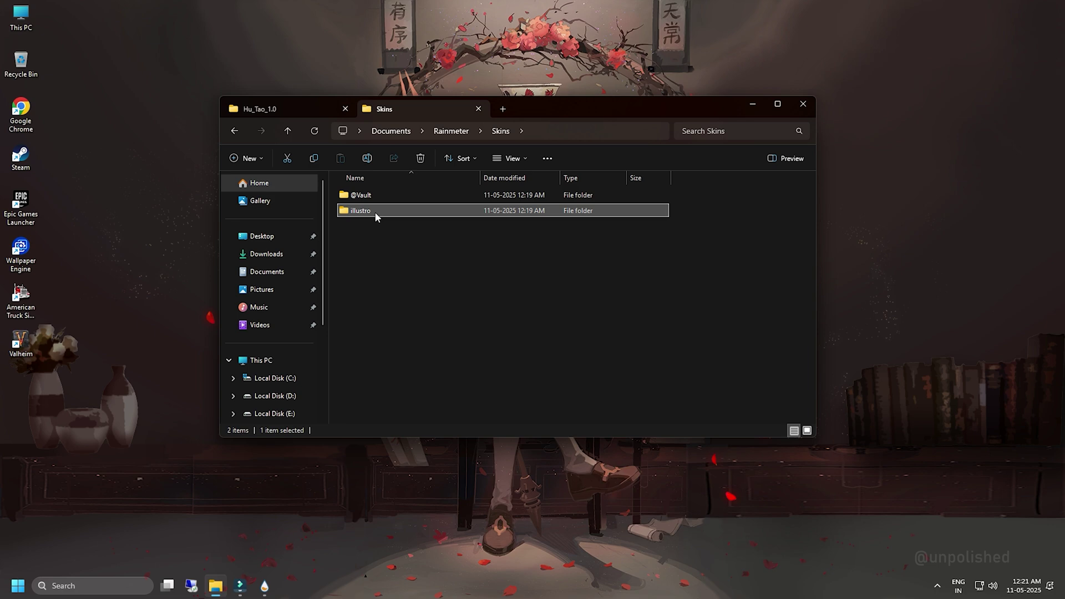
pyautogui.rightClick(375, 211)
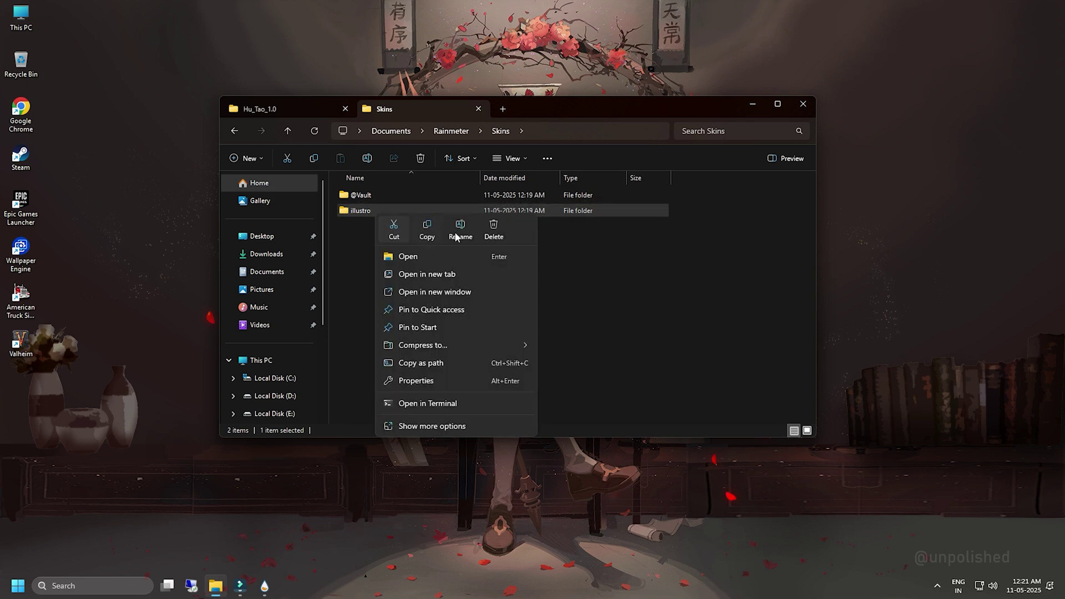
pyautogui.click(502, 233)
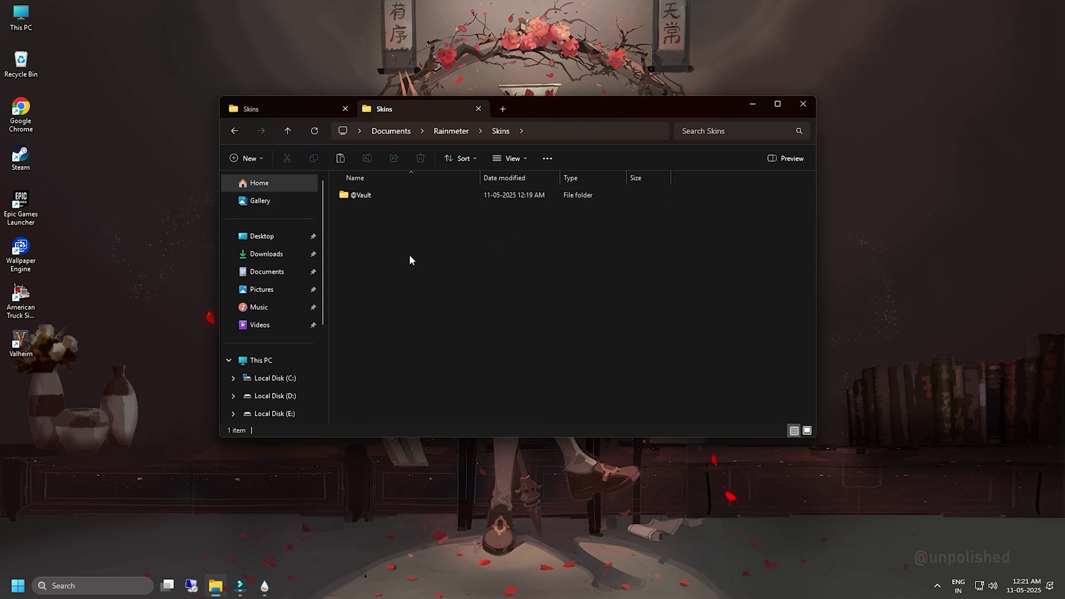
# Step: Paste the four copied skin folders into Rainmeter's Skins folder
pyautogui.rightClick(409, 254)
pyautogui.click(425, 271)
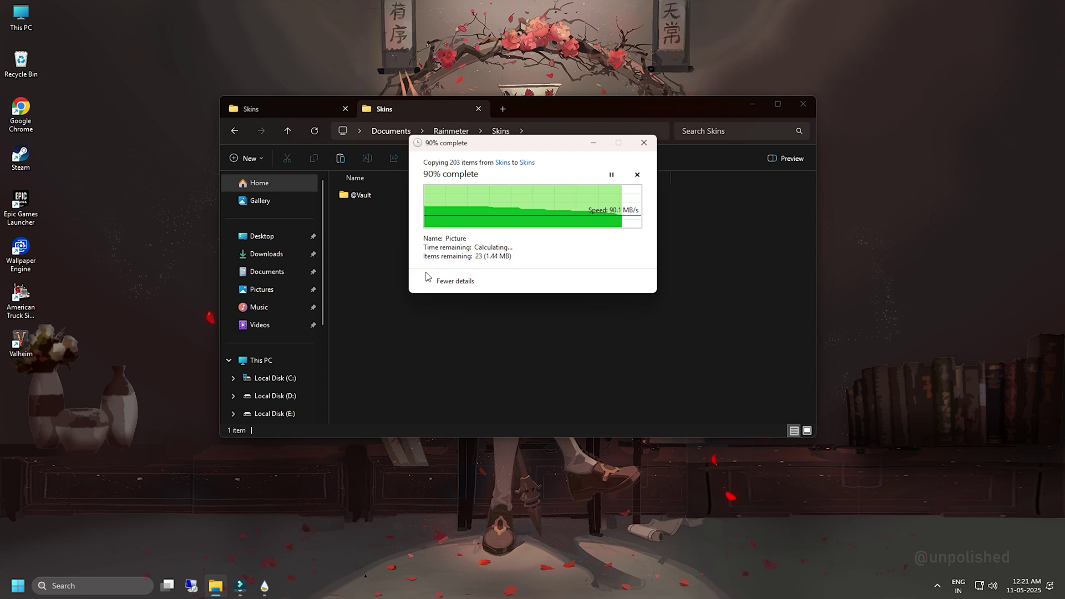
pyautogui.click(495, 371)
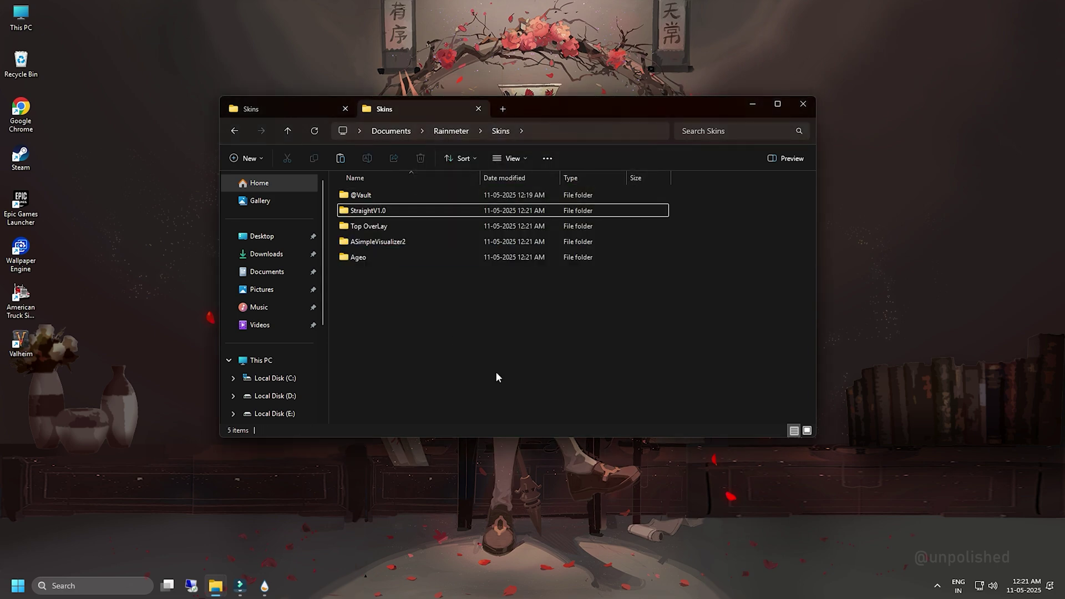
# Step: Minimise File Explorer, turn off Show desktop icons, and expand the hidden tray icons
pyautogui.click(753, 105)
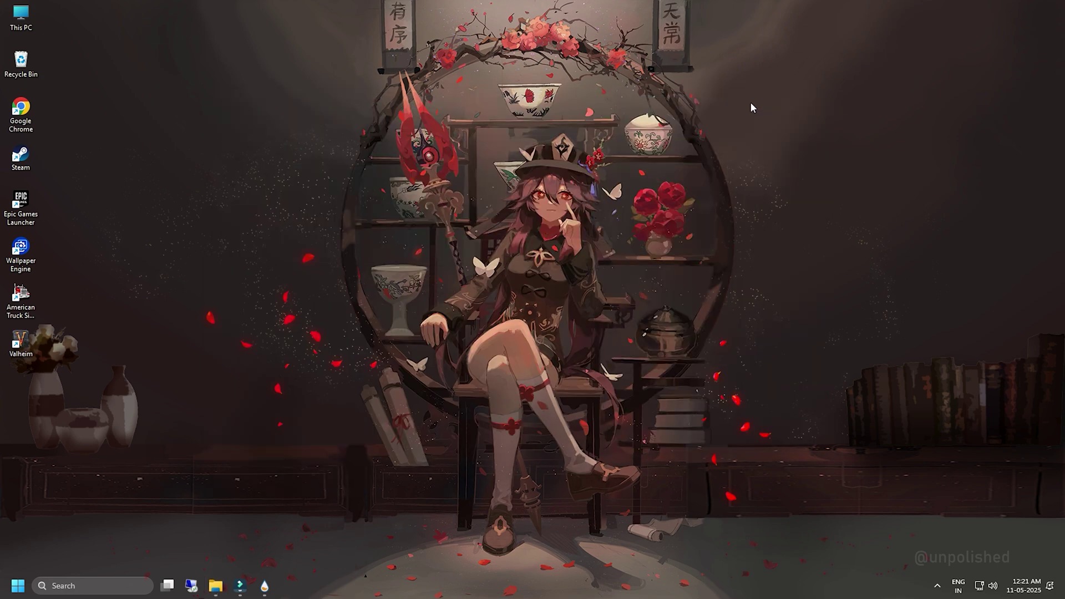
pyautogui.rightClick(208, 145)
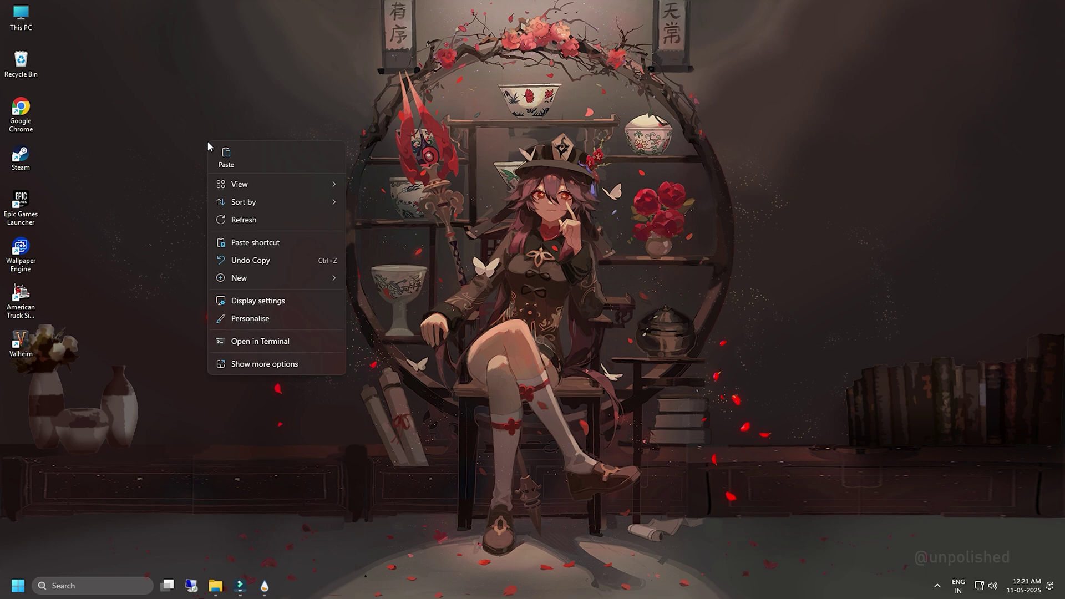
pyautogui.moveTo(239, 185)
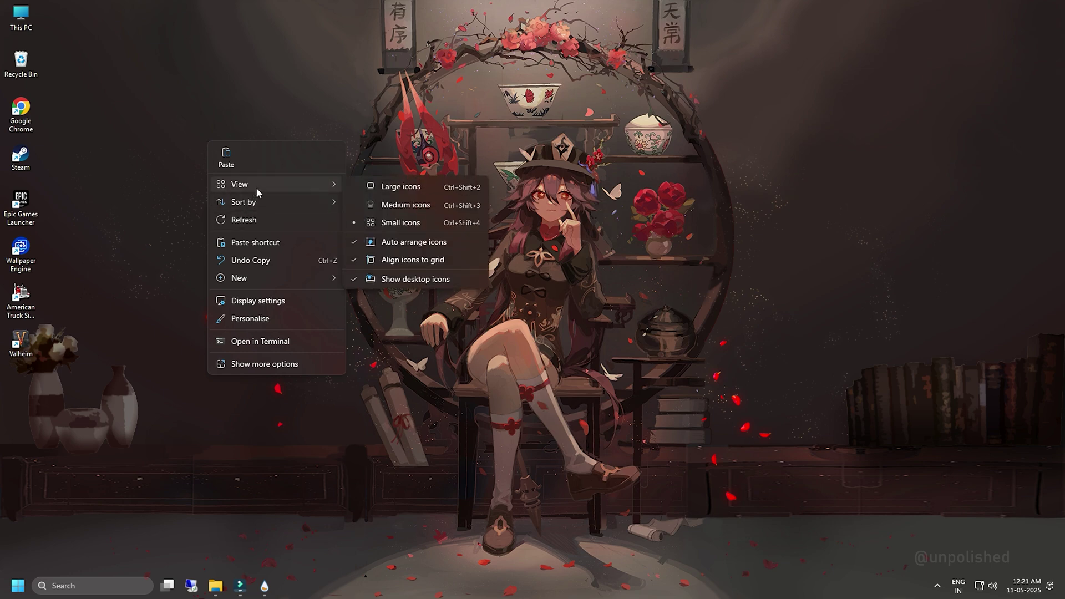
pyautogui.click(415, 279)
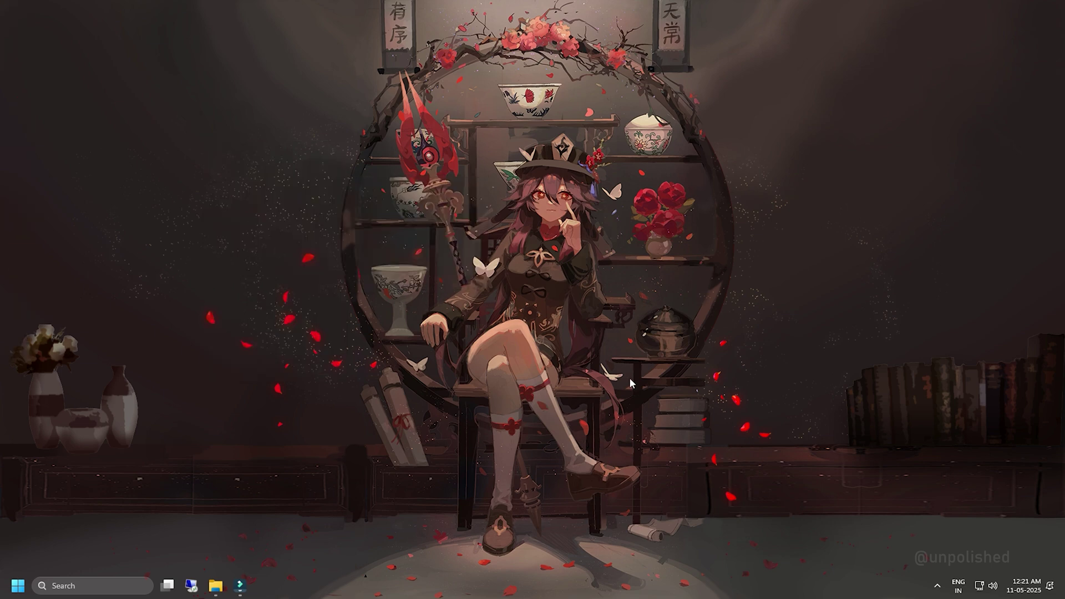
pyautogui.click(937, 587)
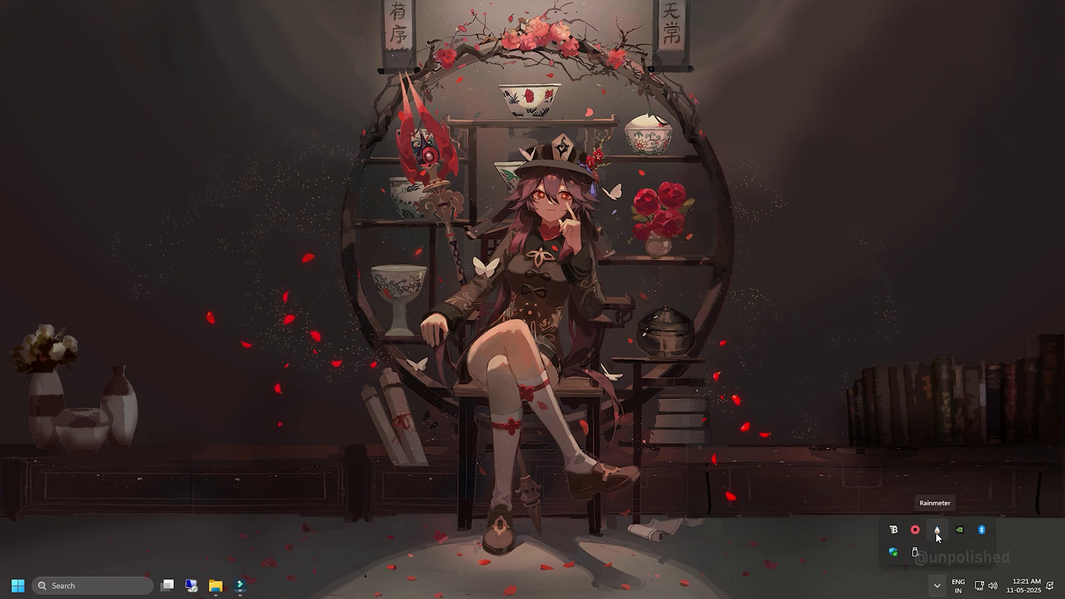
# Step: Refresh Rainmeter's skins and load the Ageo Time and Date clock and Song Info skins
pyautogui.click(937, 533)
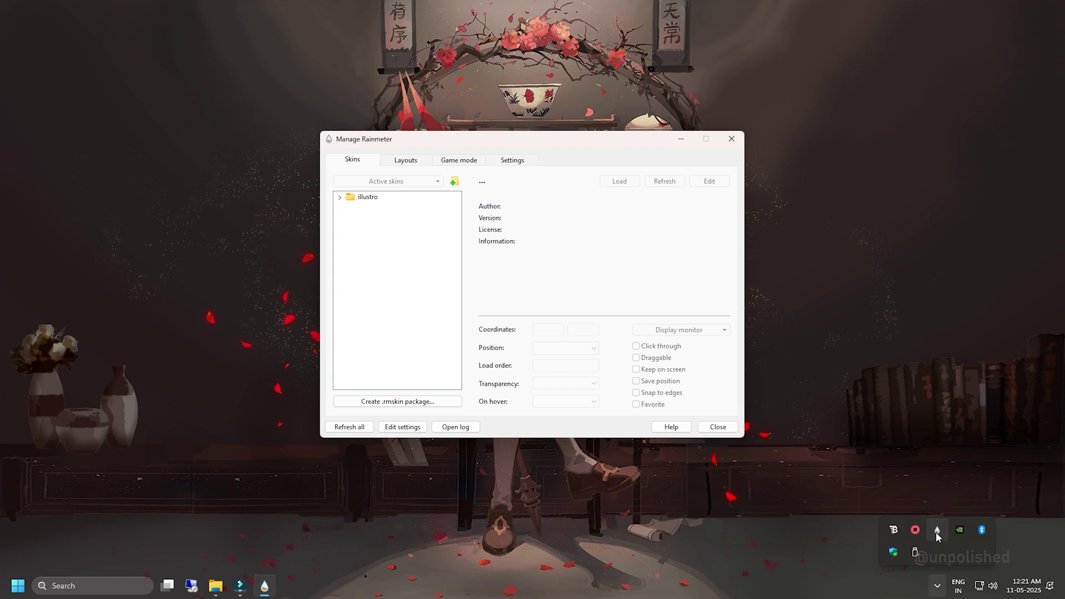
pyautogui.click(346, 427)
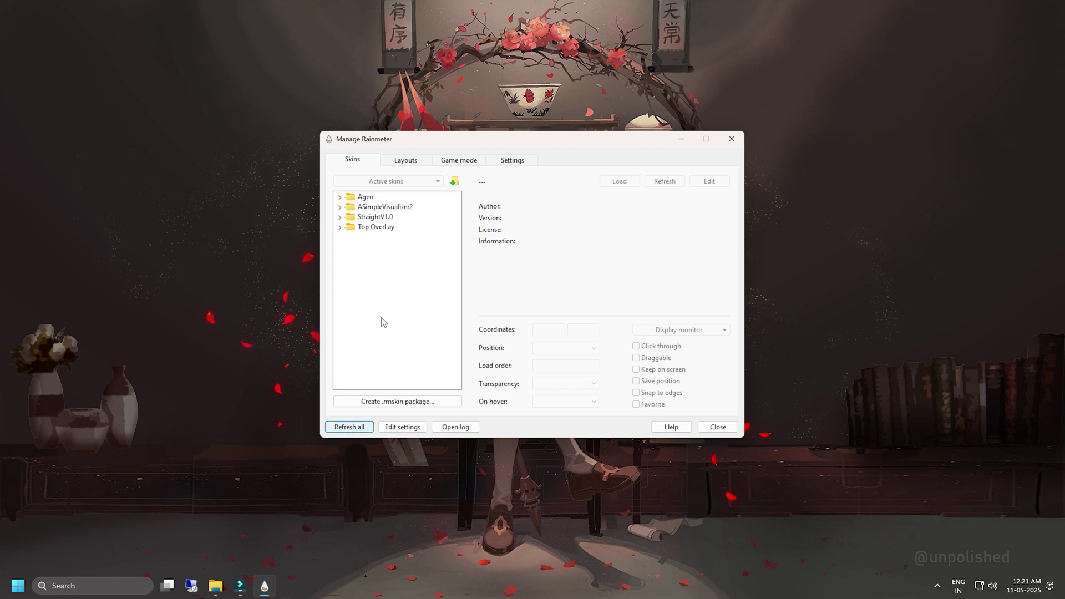
pyautogui.click(364, 197)
pyautogui.click(338, 205)
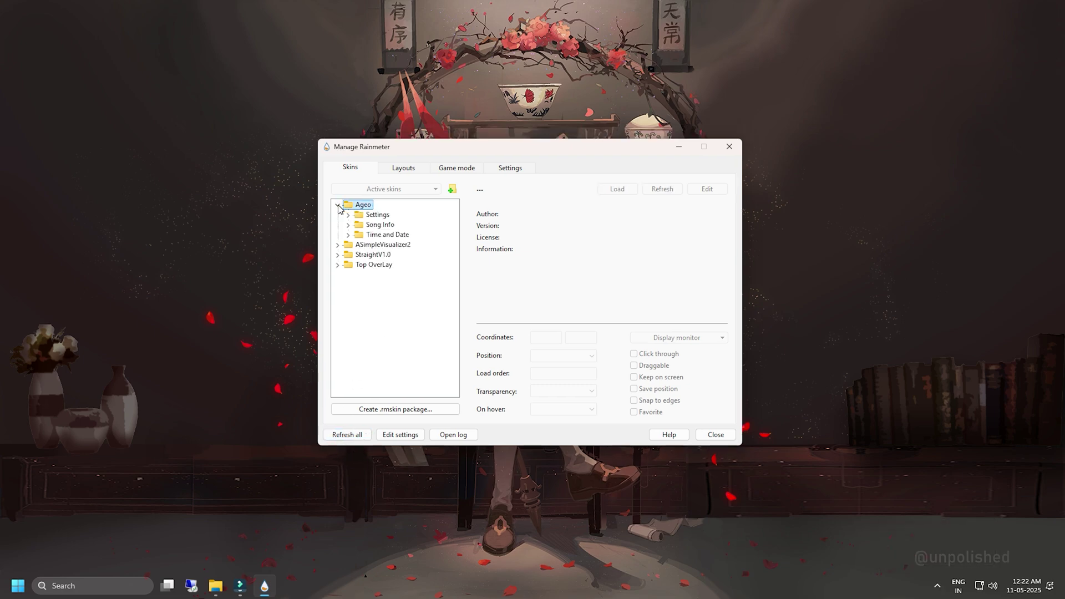
pyautogui.click(348, 234)
pyautogui.doubleClick(398, 245)
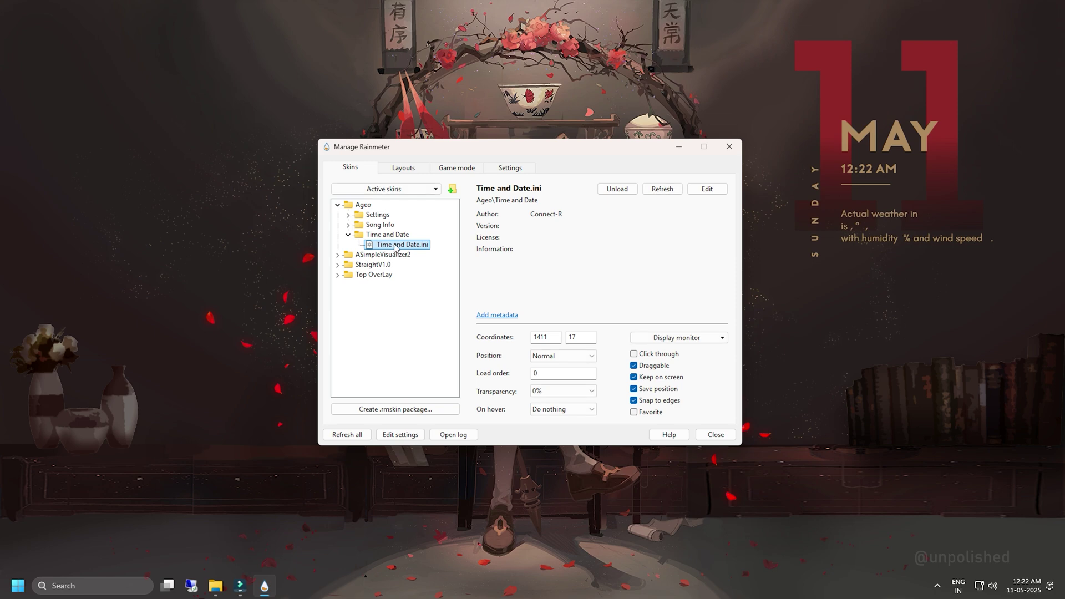
pyautogui.click(348, 225)
pyautogui.doubleClick(386, 234)
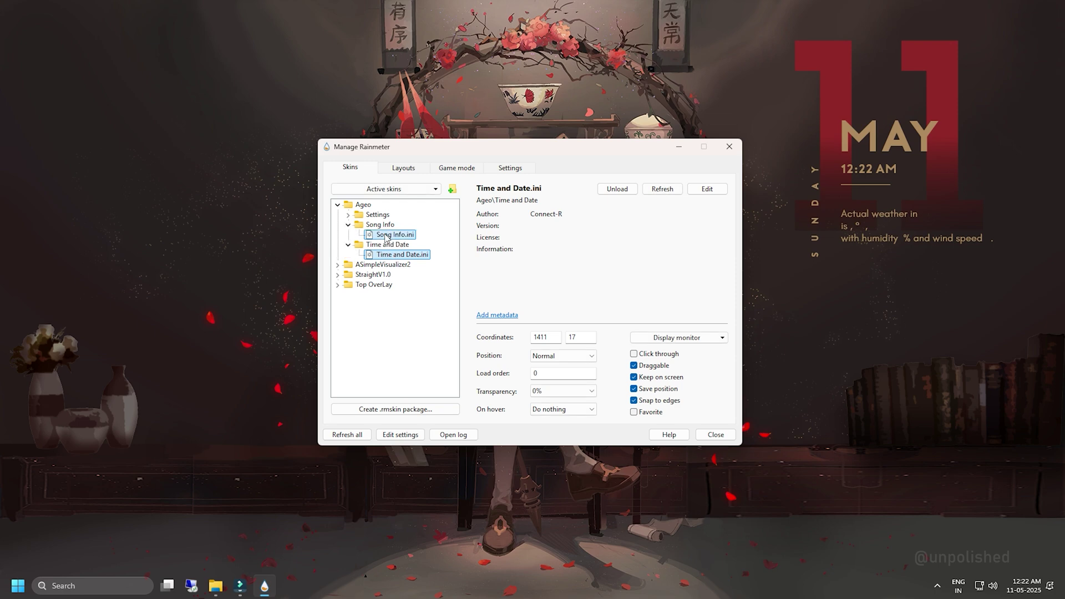
# Step: Load the ASimpleVisualizer2 visualizer skin onto the desktop
pyautogui.click(348, 225)
pyautogui.click(337, 205)
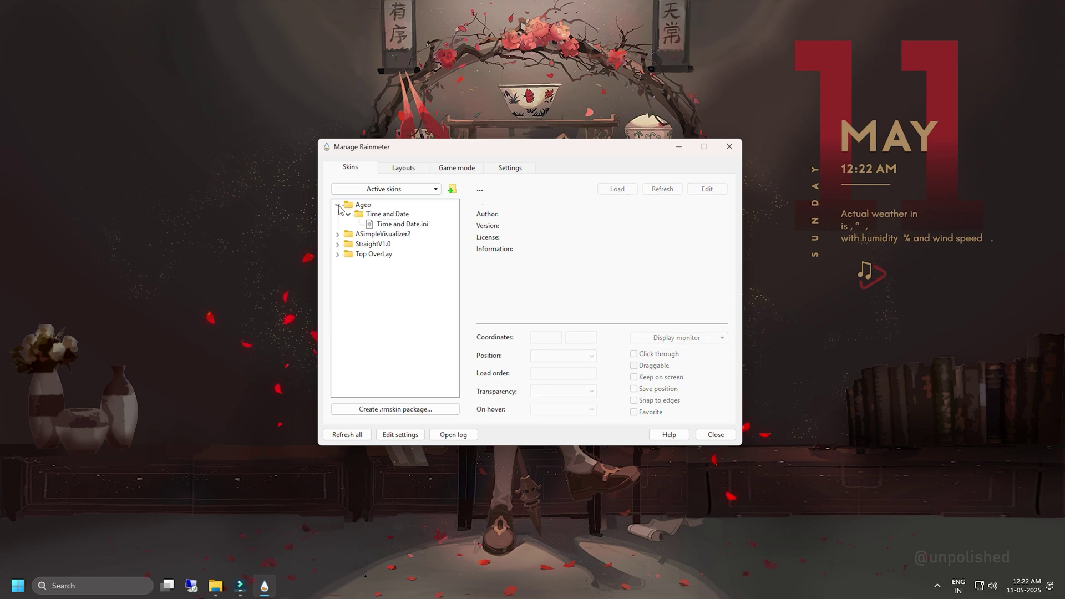
pyautogui.click(337, 215)
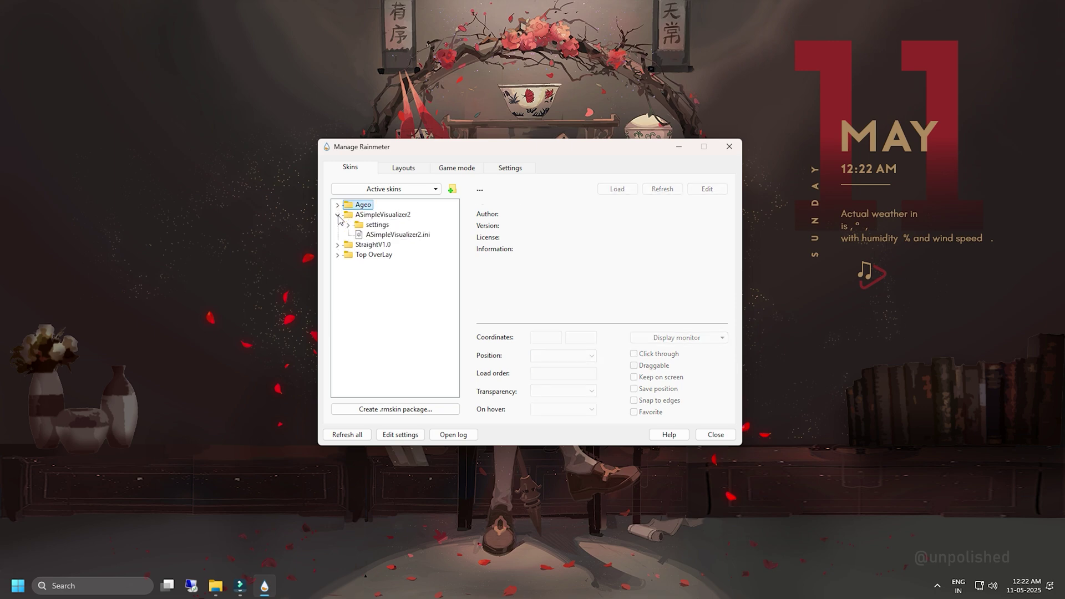
pyautogui.click(337, 215)
pyautogui.click(337, 216)
pyautogui.click(376, 236)
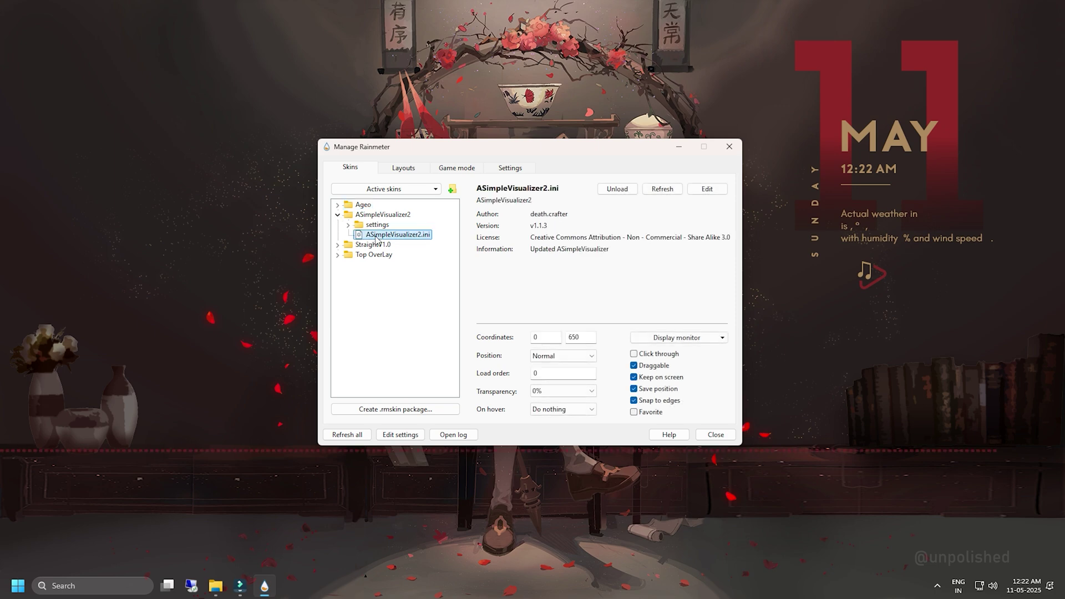
pyautogui.click(337, 215)
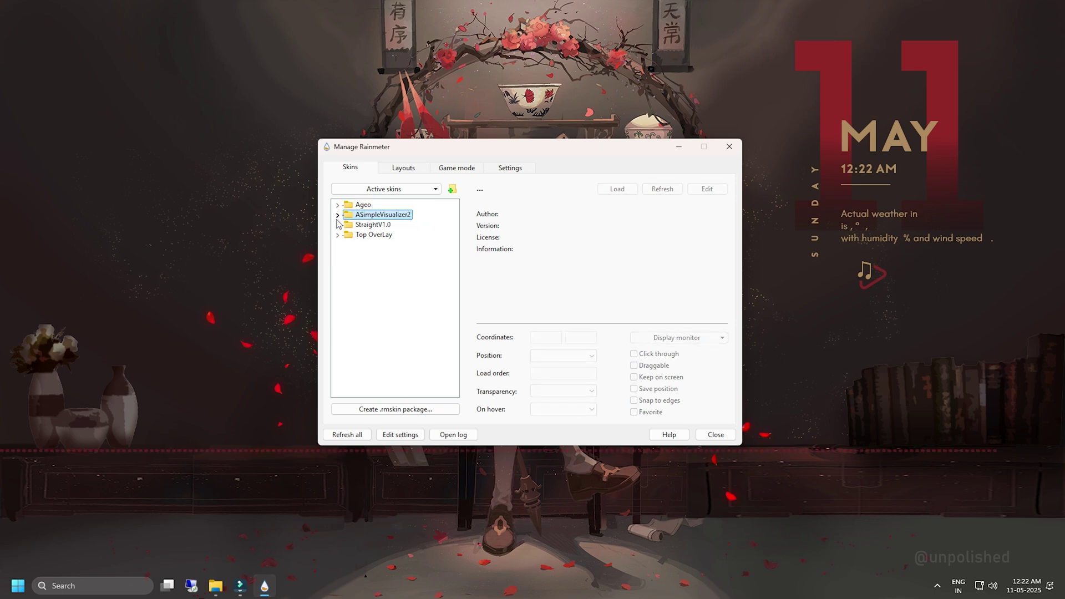
# Step: Load the StraightV1.0 CPU Straight(R) widget onto the desktop
pyautogui.click(338, 225)
pyautogui.click(347, 235)
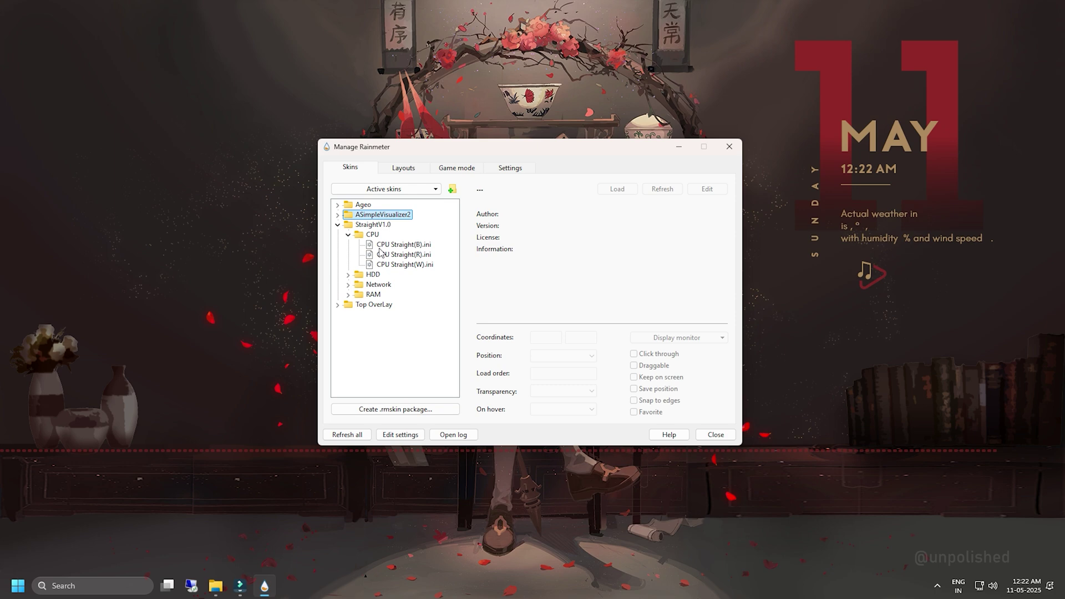
pyautogui.click(409, 255)
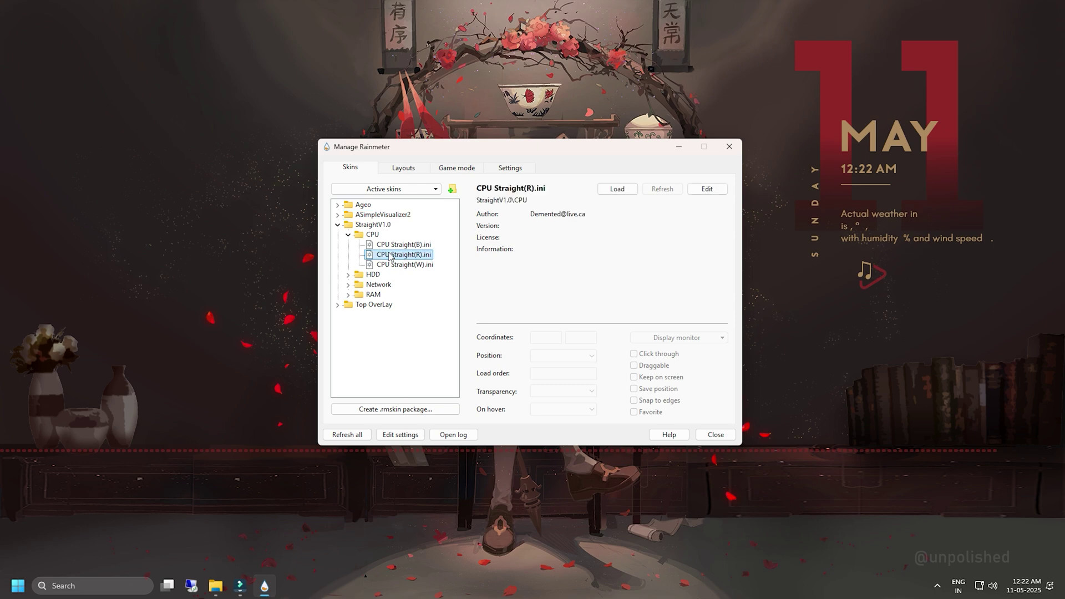
pyautogui.doubleClick(391, 257)
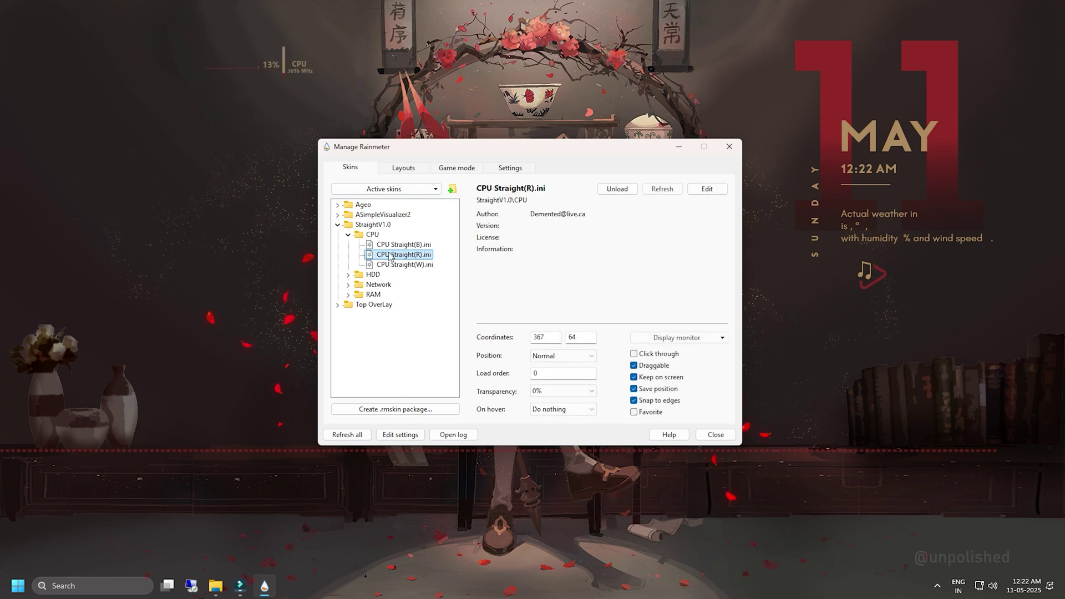
pyautogui.click(348, 235)
# Step: Load the HDD Straight(R) Drive C and Network TrafficDualSided(R) widgets
pyautogui.click(348, 244)
pyautogui.doubleClick(416, 274)
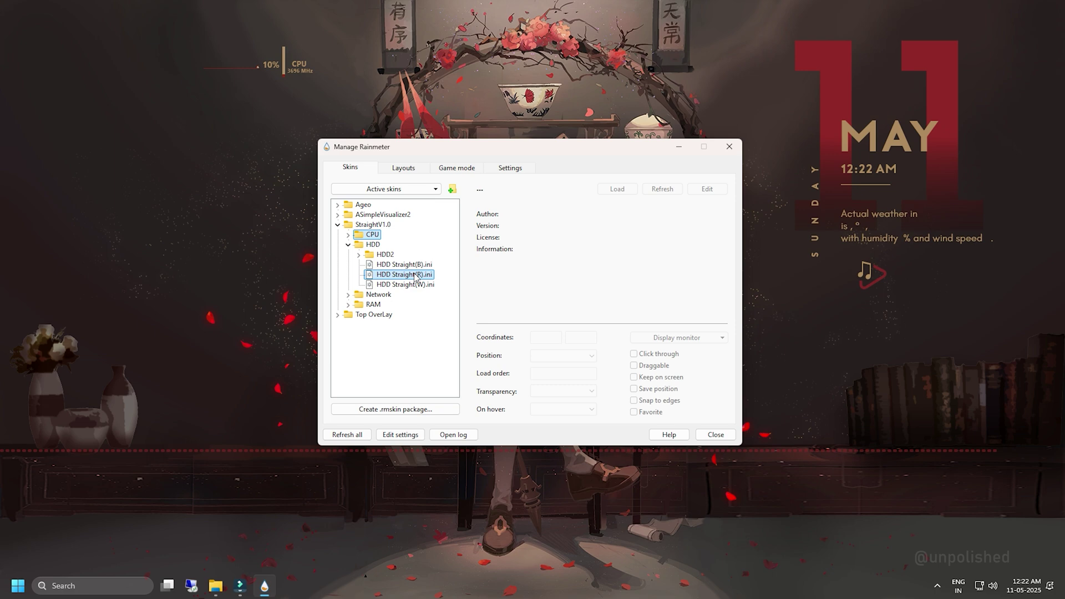
pyautogui.click(348, 245)
pyautogui.click(349, 256)
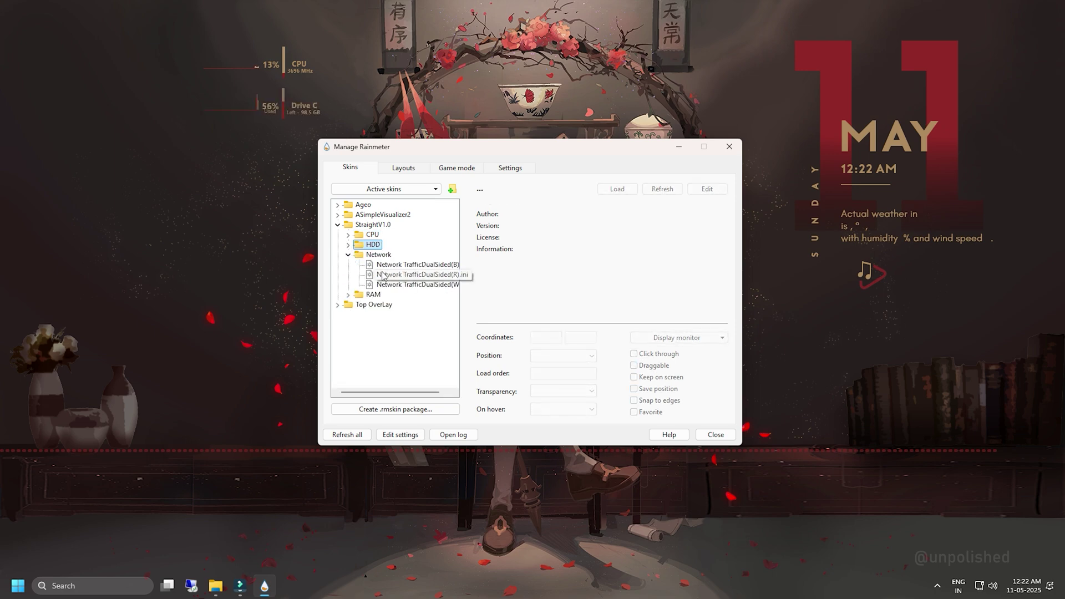
pyautogui.doubleClick(383, 275)
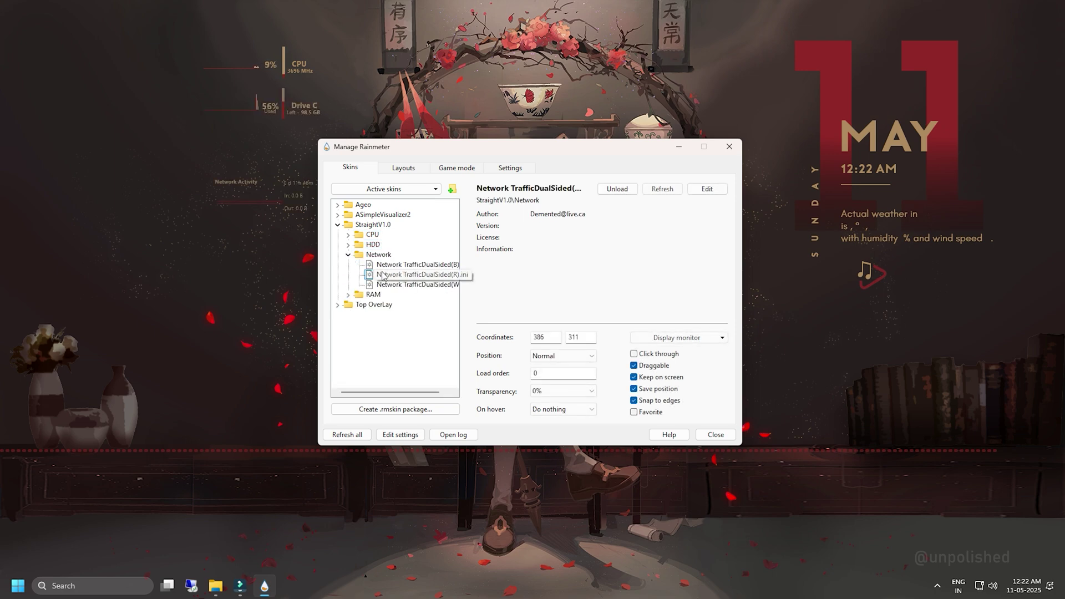
# Step: Load the RAM Straight(R) widget and locate the Top OverLay Top.ini skin
pyautogui.click(338, 224)
pyautogui.click(338, 224)
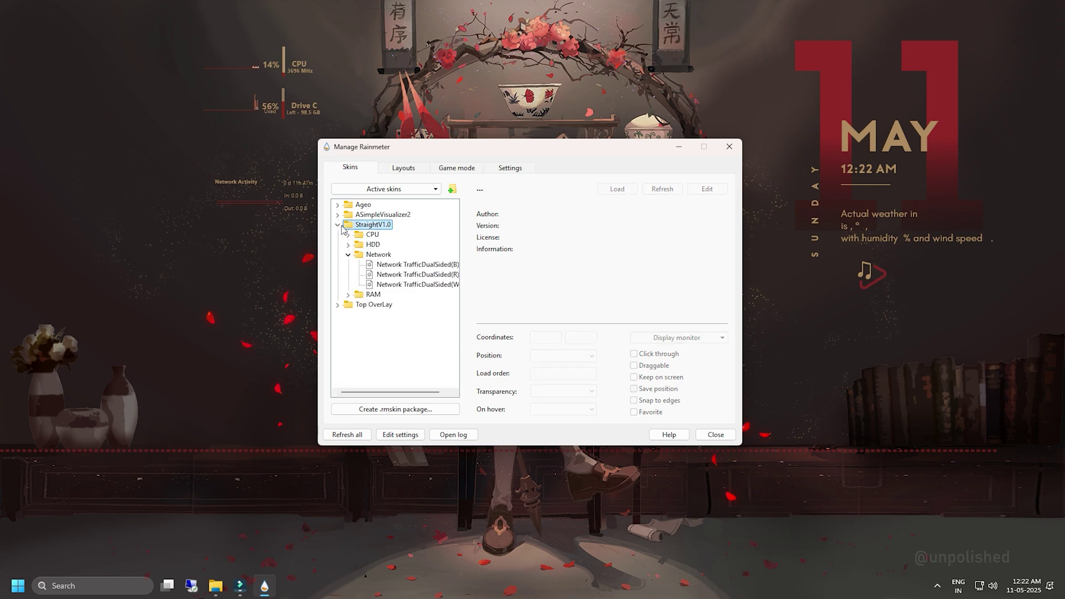
pyautogui.click(348, 295)
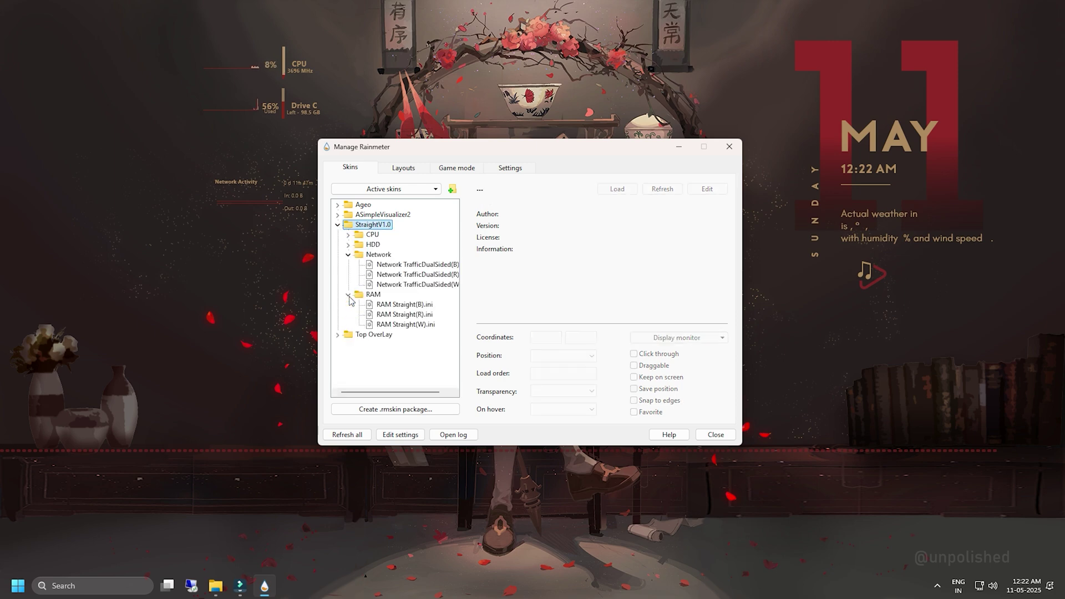
pyautogui.click(397, 315)
pyautogui.doubleClick(397, 315)
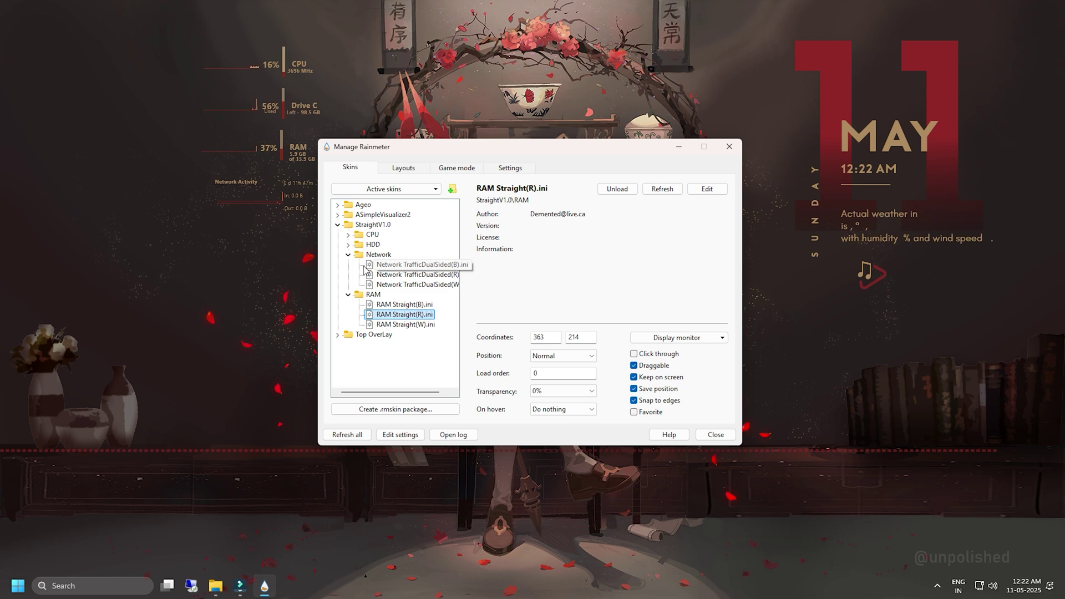
pyautogui.click(348, 255)
pyautogui.click(348, 264)
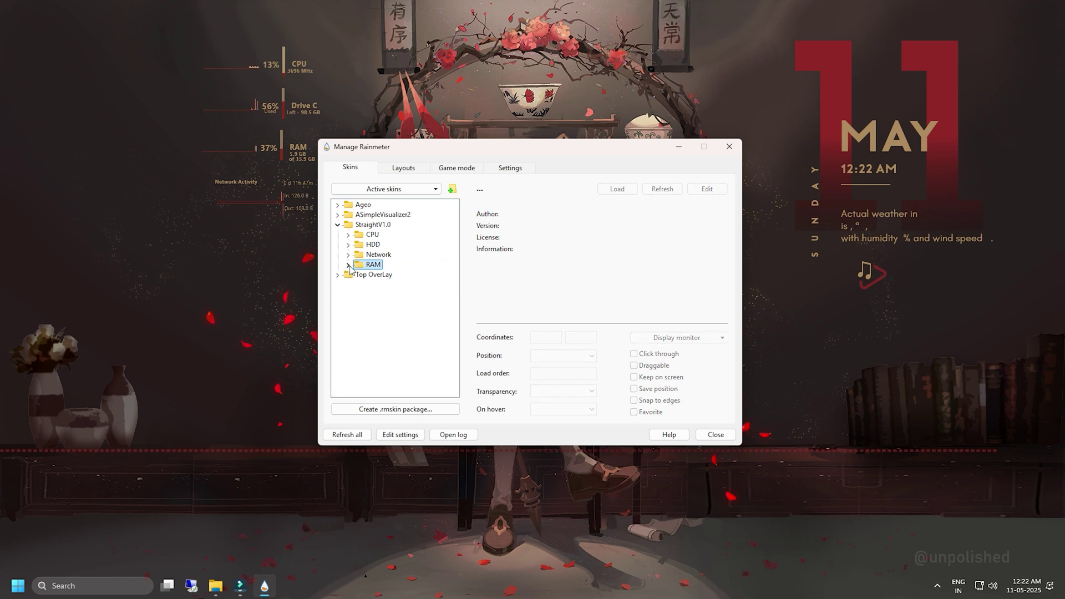
pyautogui.click(337, 275)
pyautogui.click(376, 285)
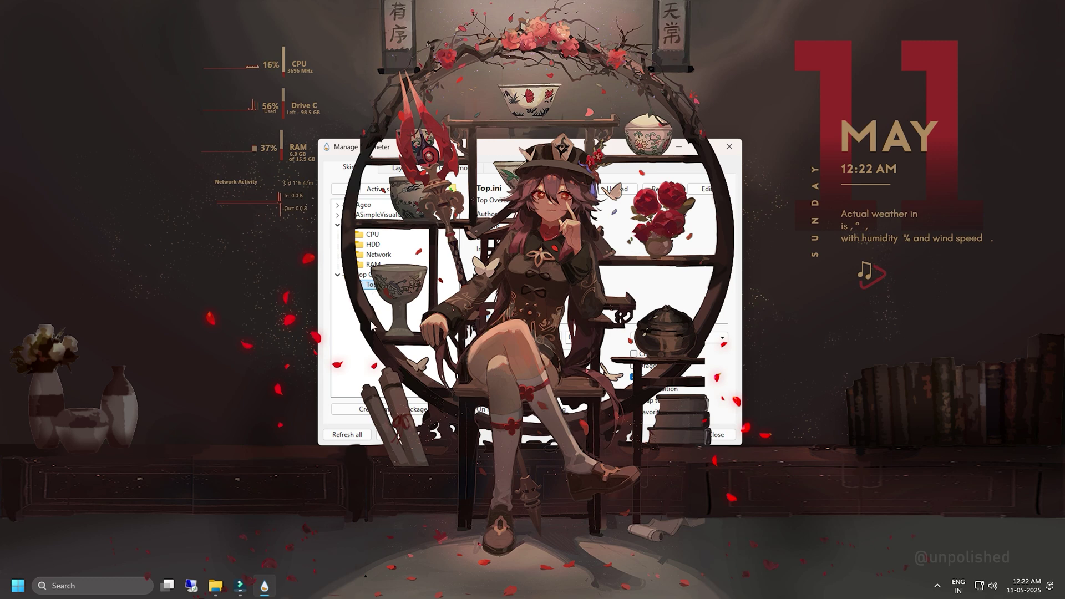
# Step: Load the Top OverLay Hu Tao character and nudge the Ageo clock slightly right
pyautogui.click(370, 324)
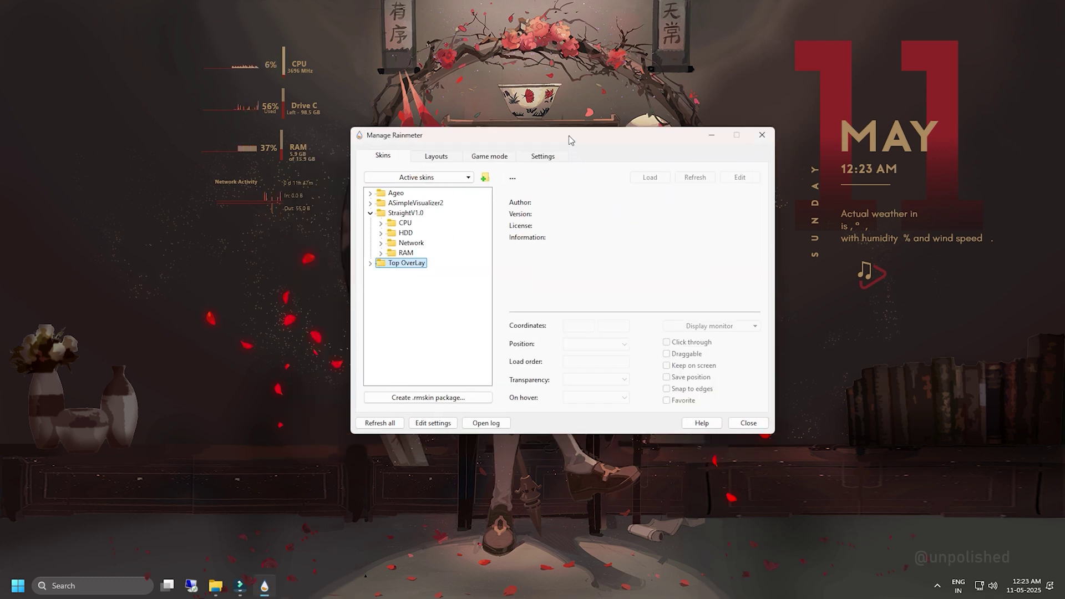
pyautogui.moveTo(569, 138); pyautogui.dragTo(444, 249)
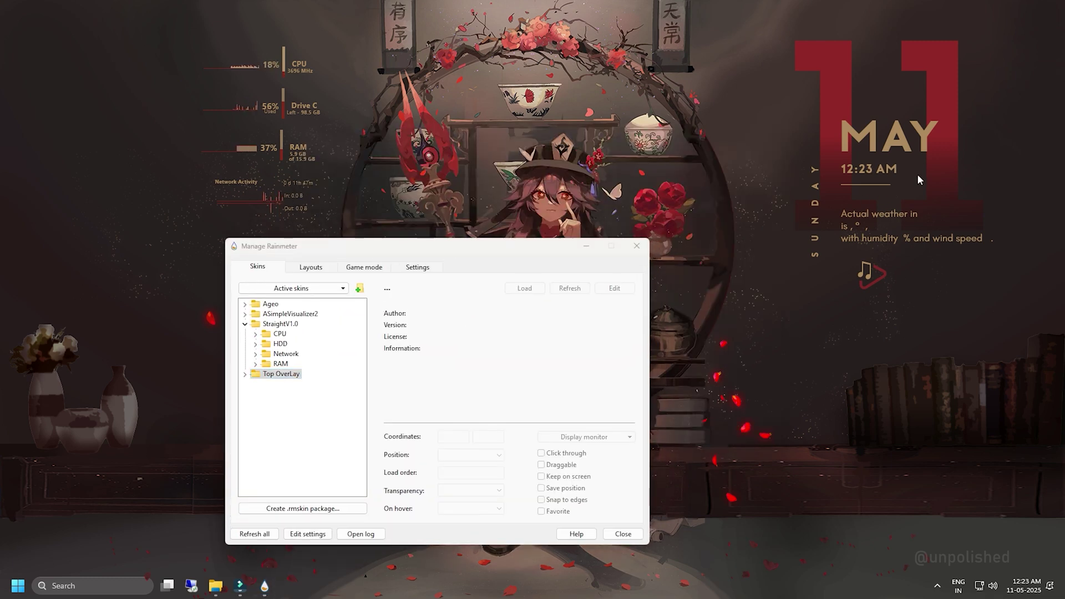
pyautogui.moveTo(917, 176); pyautogui.dragTo(926, 175)
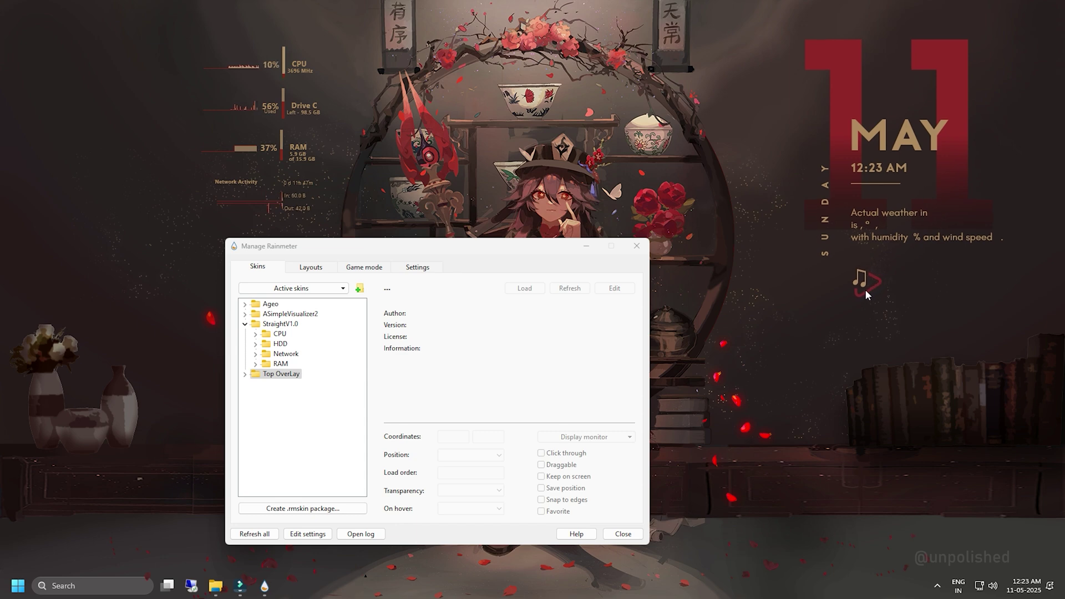
pyautogui.moveTo(513, 254)
pyautogui.mouseDown()
pyautogui.moveTo(617, 277)
pyautogui.moveTo(616, 209)
pyautogui.mouseUp()
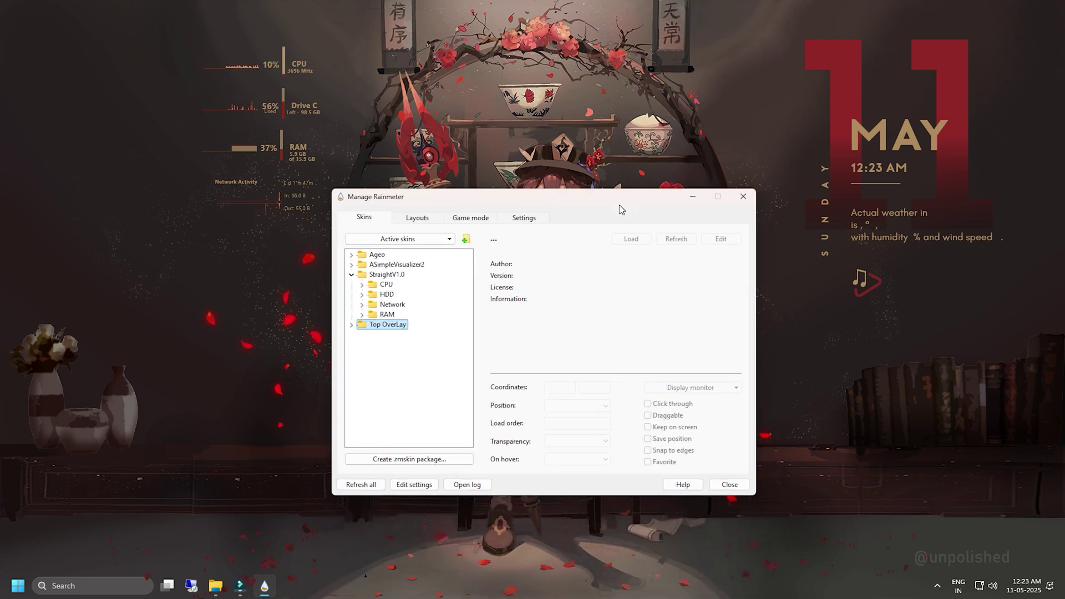
# Step: Make the RAM, Network, HDD and CPU Straight widgets non-draggable
pyautogui.click(358, 314)
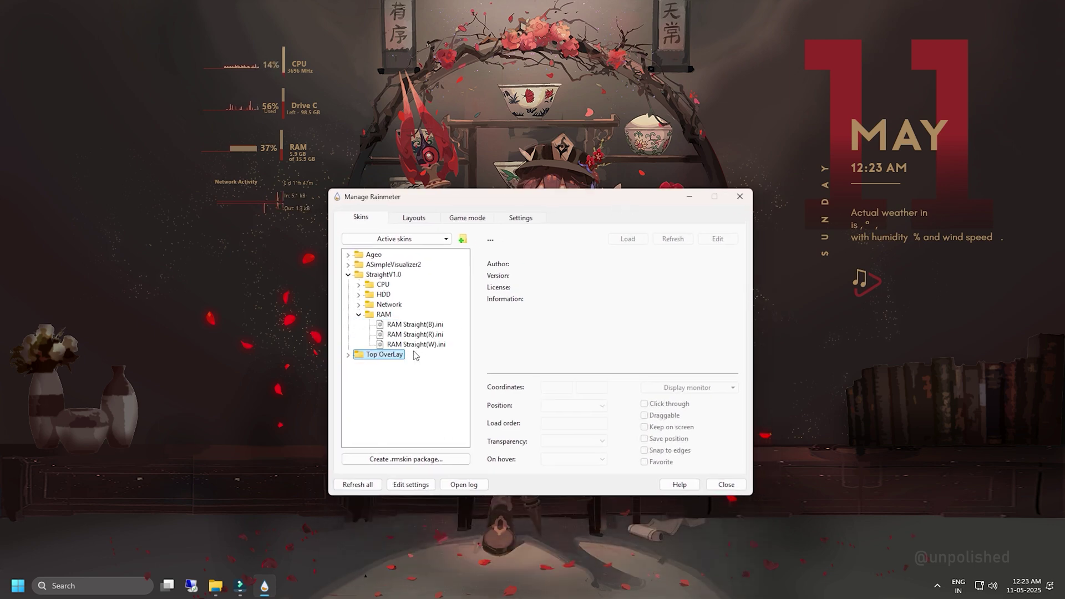
pyautogui.click(422, 335)
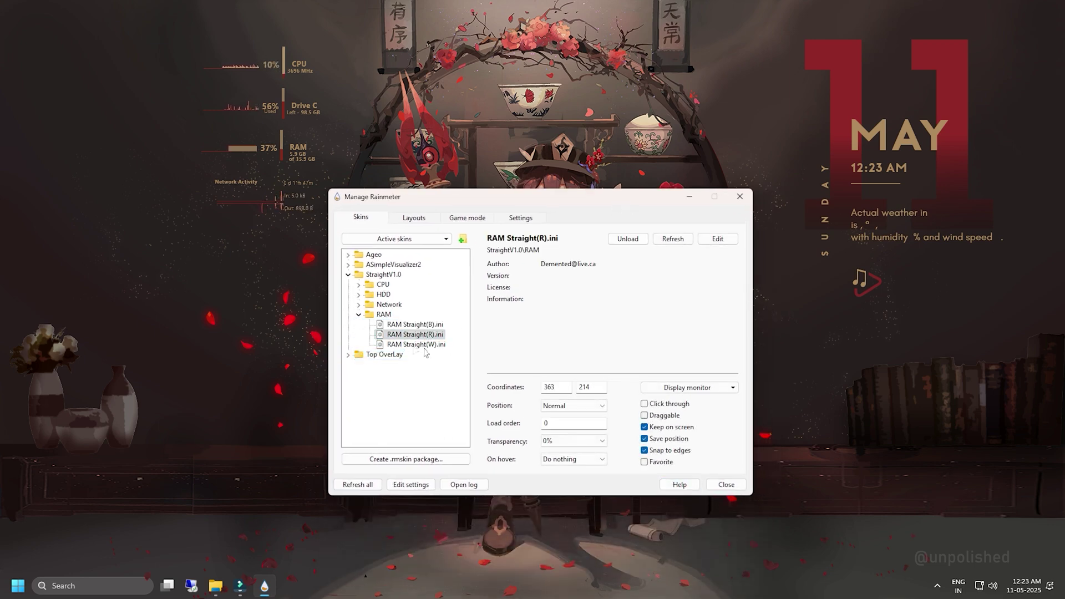
pyautogui.click(359, 314)
pyautogui.click(383, 325)
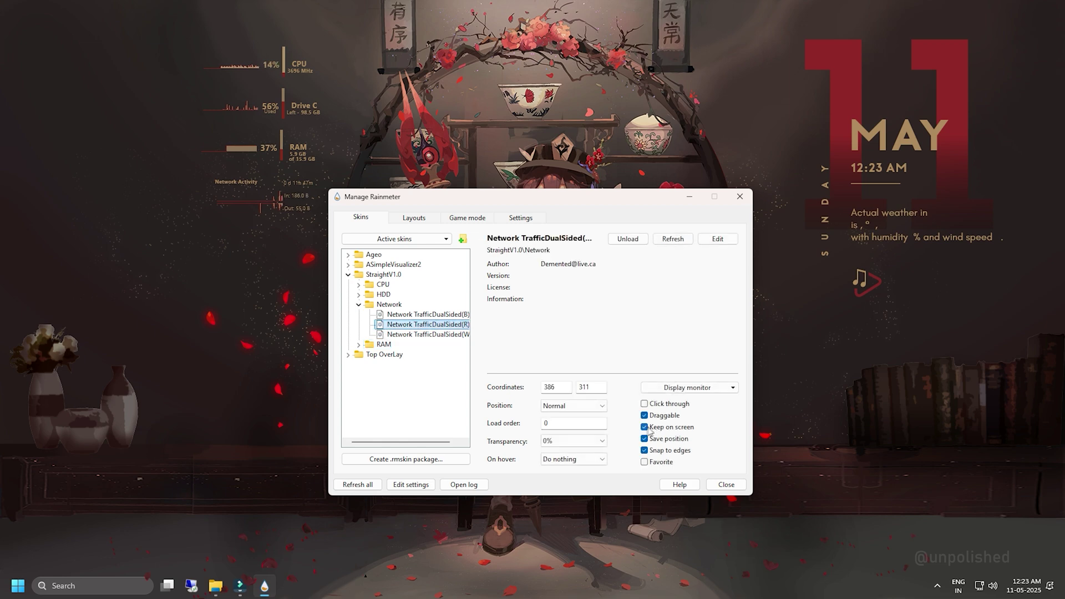
pyautogui.click(359, 304)
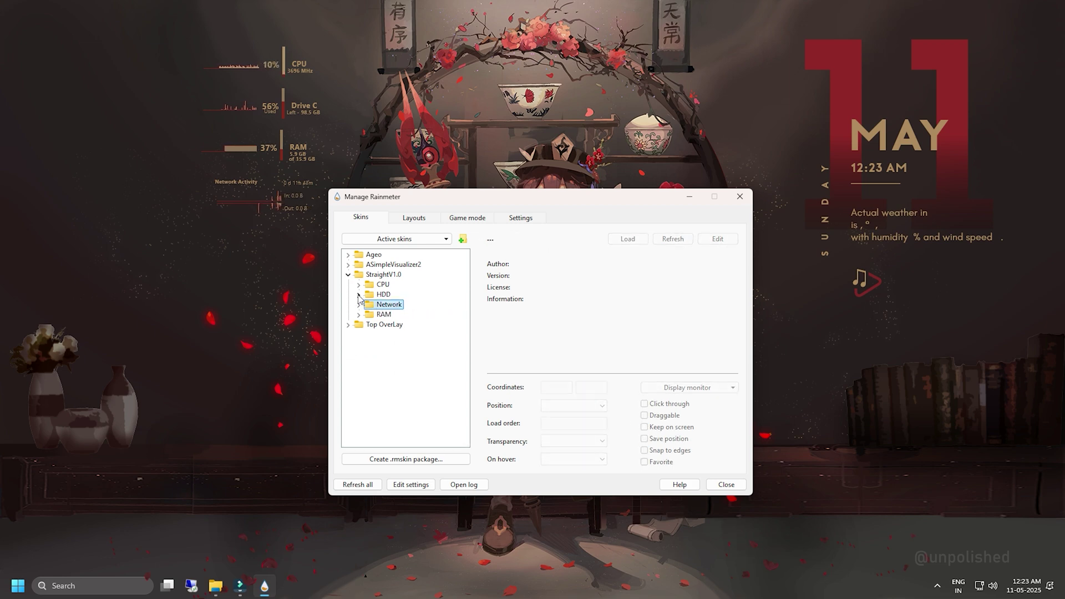
pyautogui.click(415, 325)
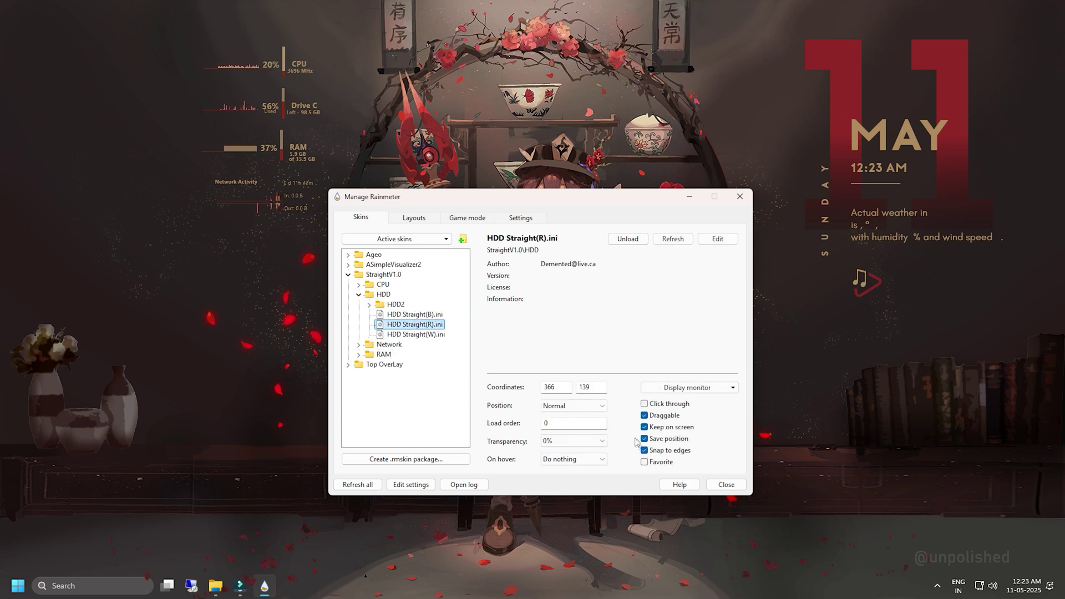
pyautogui.click(359, 294)
pyautogui.click(415, 305)
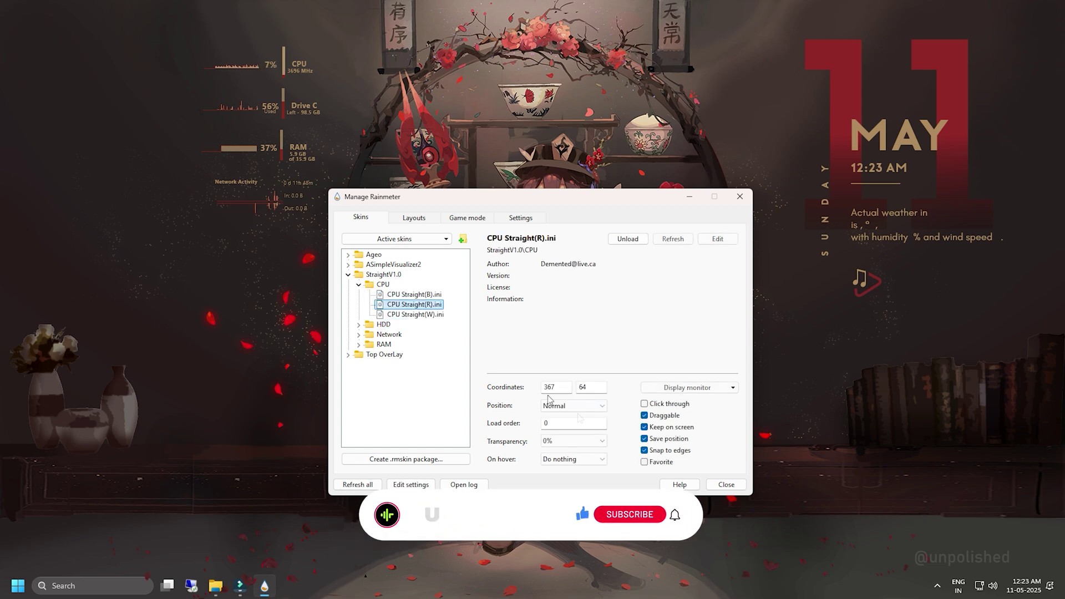
# Step: Make the ASimpleVisualizer2 and Ageo Time and Date widgets non-draggable
pyautogui.click(359, 285)
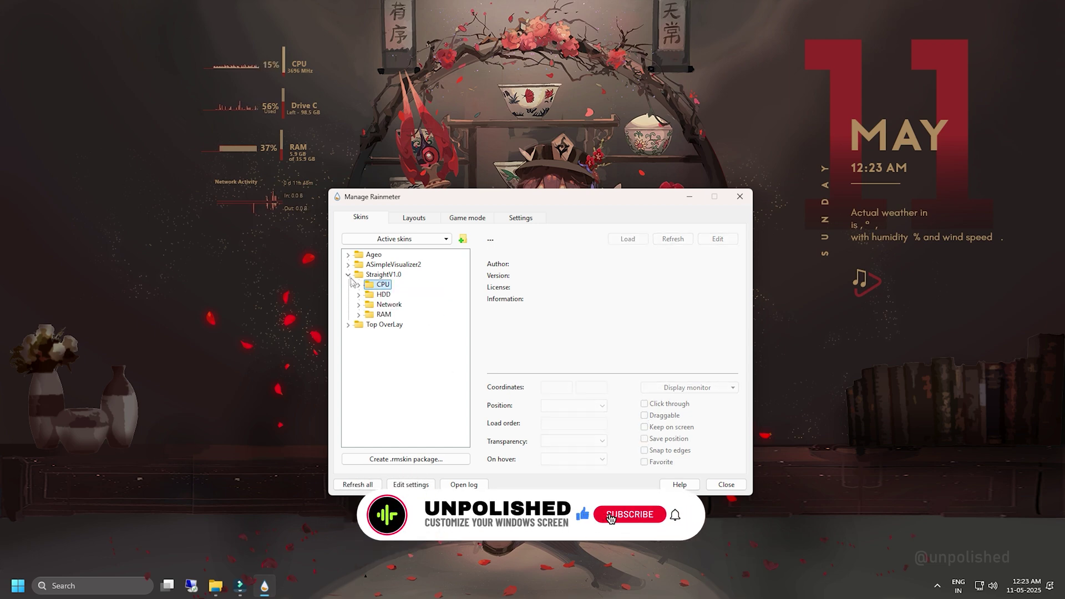
pyautogui.click(347, 265)
pyautogui.click(408, 285)
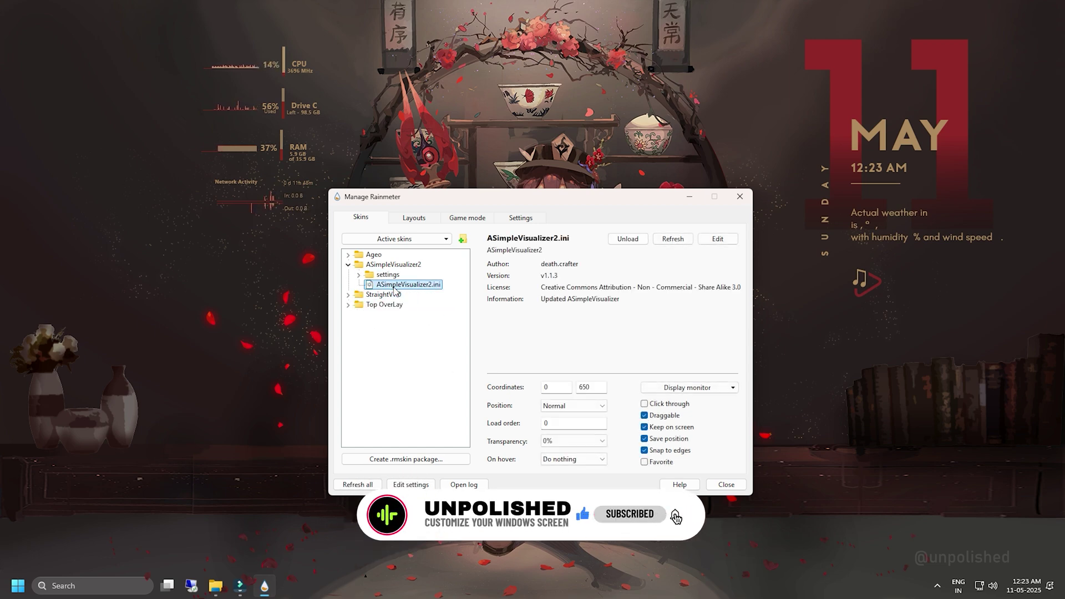
pyautogui.click(347, 265)
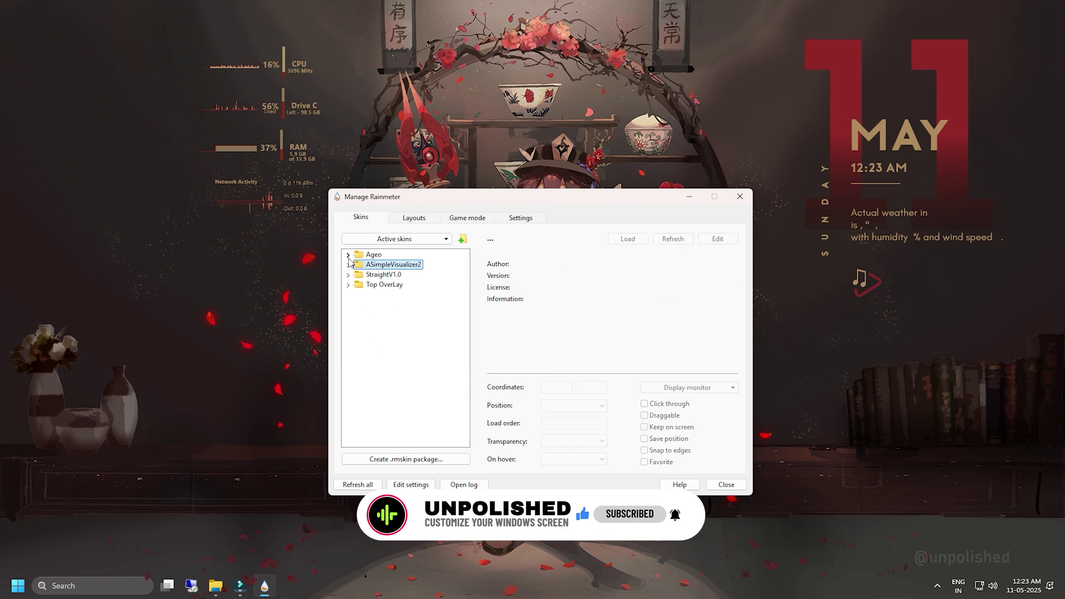
pyautogui.click(402, 294)
pyautogui.click(644, 415)
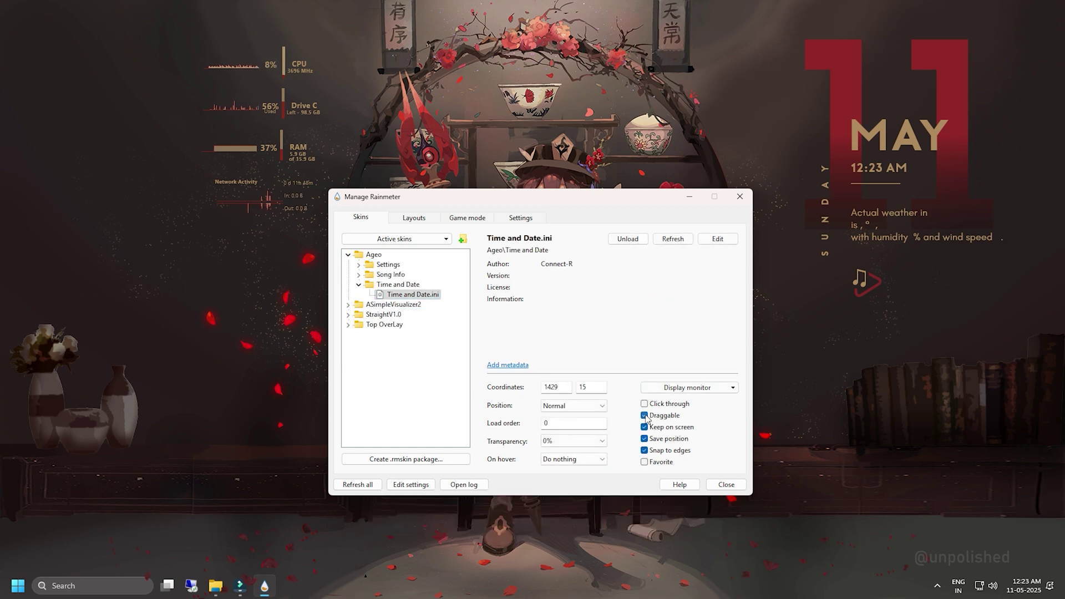
# Step: Refresh all Rainmeter skins to apply the locked positions
pyautogui.click(358, 485)
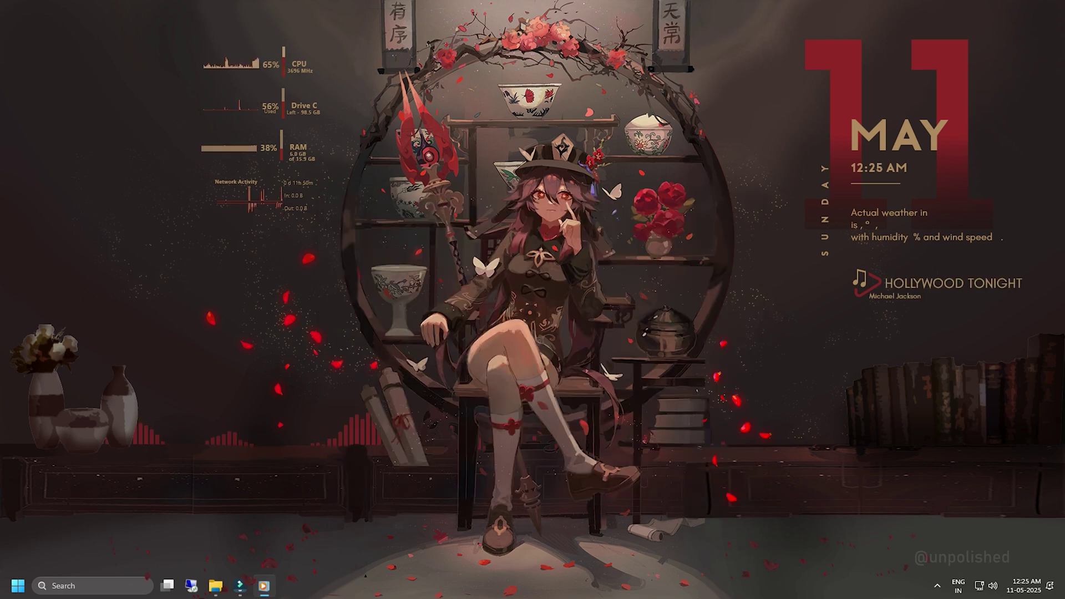